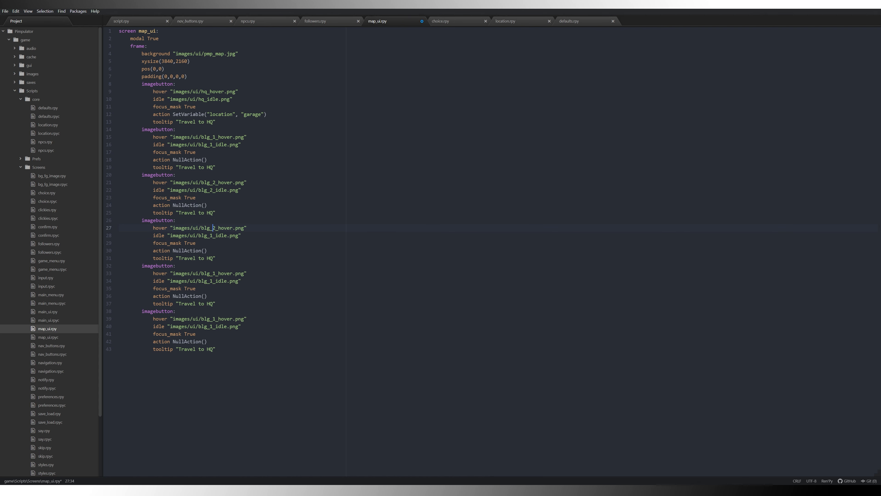
Renumber the hover and idle images of the last three image buttons to blg_3, blg_4 and blg_5
{"action": "key", "text": "Delete"}
{"action": "type", "text": "3"}
{"action": "key", "text": "Down"}
{"action": "key", "text": "Delete"}
{"action": "type", "text": "5"}
{"action": "key", "text": "Down"}
{"action": "key", "text": "Delete"}
{"action": "type", "text": "_"}
Switch to the running game, open the city map through the garage car to test its buildings, and quit the game
{"action": "key", "text": "alt+Tab"}
{"action": "left_click", "coordinate": [762, 387]}
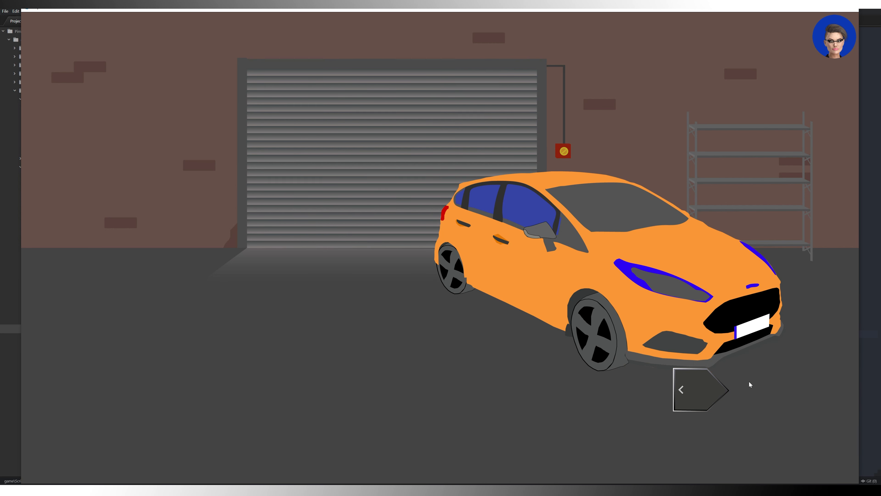
{"action": "left_click", "coordinate": [670, 328]}
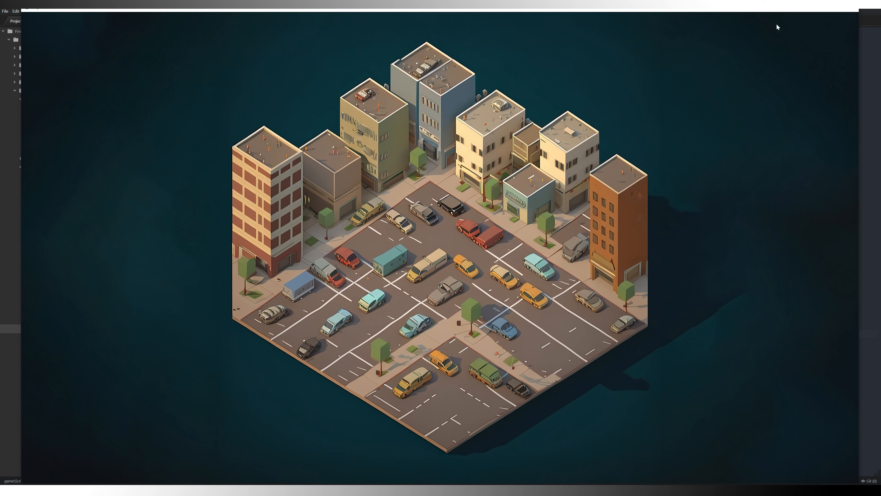
{"action": "key", "text": "alt+F4"}
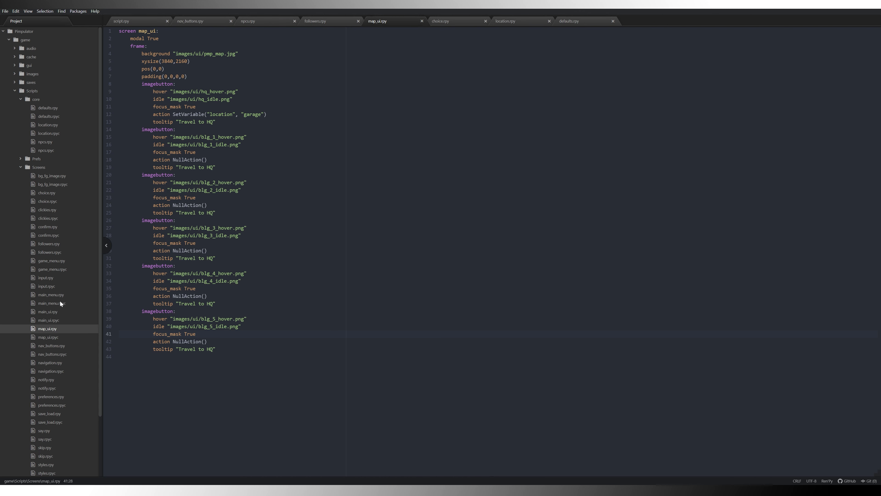
Copy the "use follower_screen" and "use tooltip_screen" lines from main_ui.rpy to the end of the map_ui screen in map_ui.rpy and save
{"action": "left_click", "coordinate": [57, 312]}
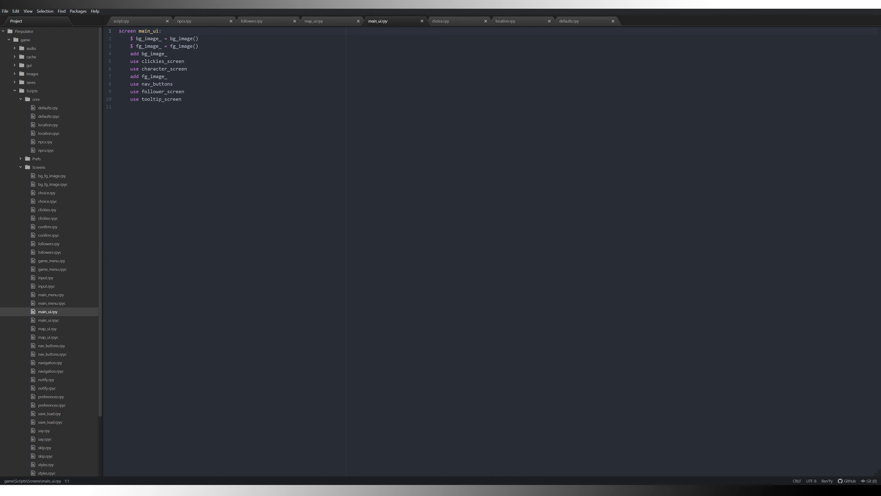
{"action": "left_click_drag", "start_coordinate": [119, 107], "coordinate": [185, 91]}
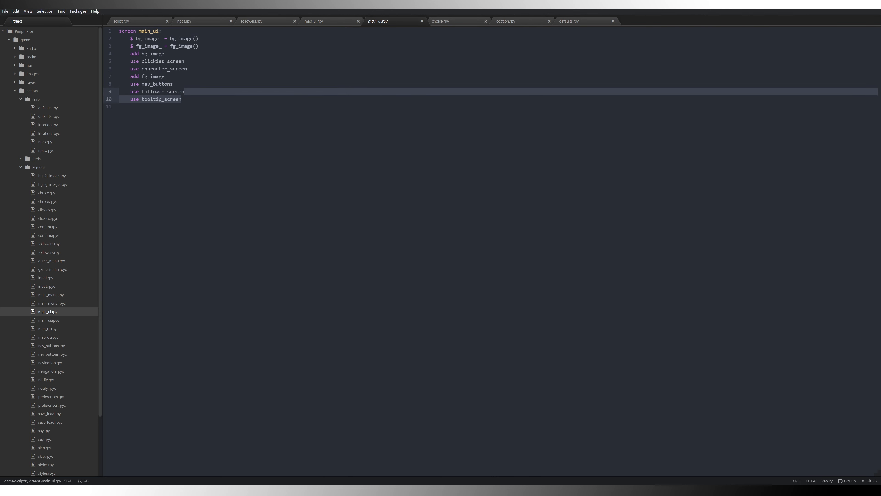
{"action": "key", "text": "shift+Up"}
{"action": "key", "text": "ctrl+c"}
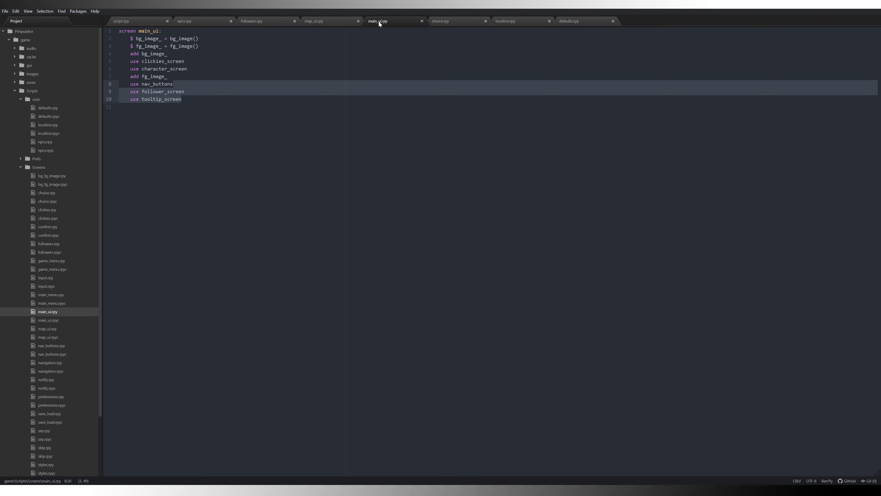
{"action": "left_click", "coordinate": [310, 21]}
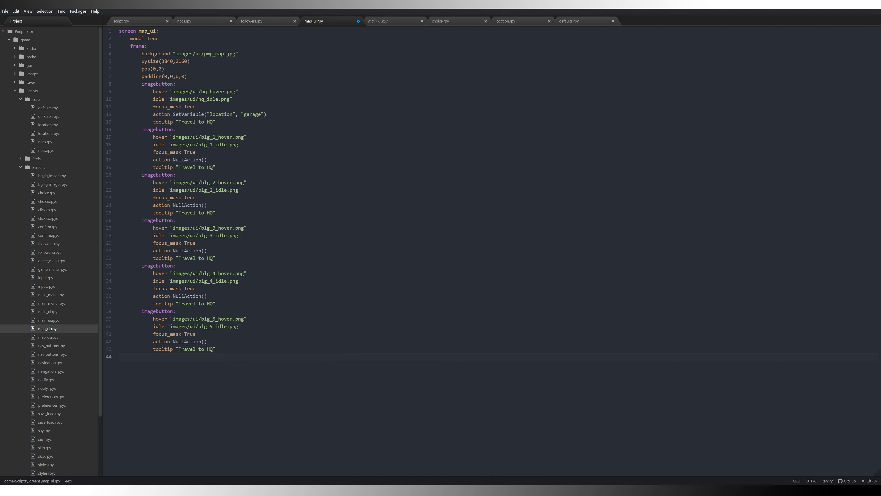
{"action": "key", "text": "ctrl+v"}
{"action": "key", "text": "BackSpace"}
{"action": "key", "text": "BackSpace"}
{"action": "key", "text": "ctrl+s"}
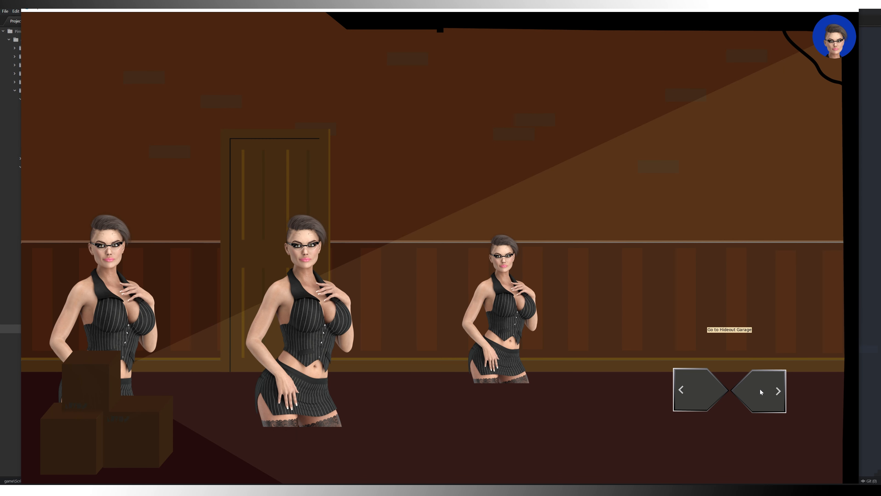
Test the city map in the game with the follower and tooltip screens by entering it from the garage, and close the game
{"action": "left_click", "coordinate": [763, 387]}
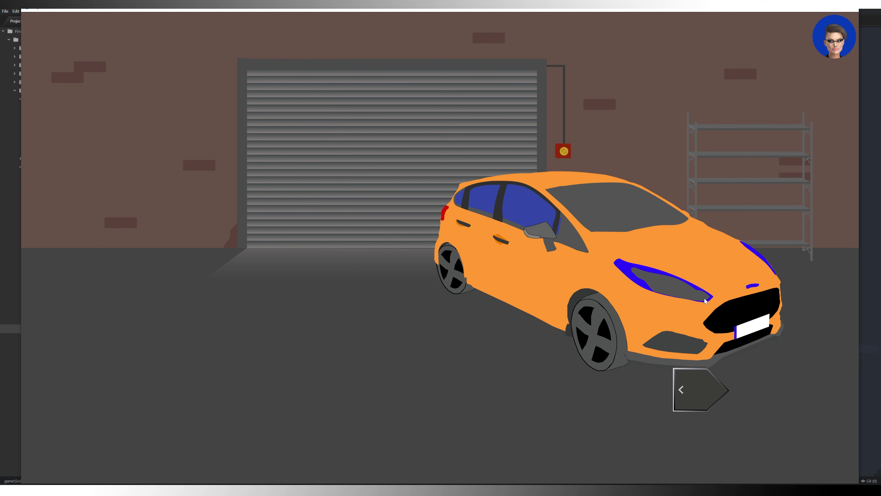
{"action": "left_click", "coordinate": [709, 284]}
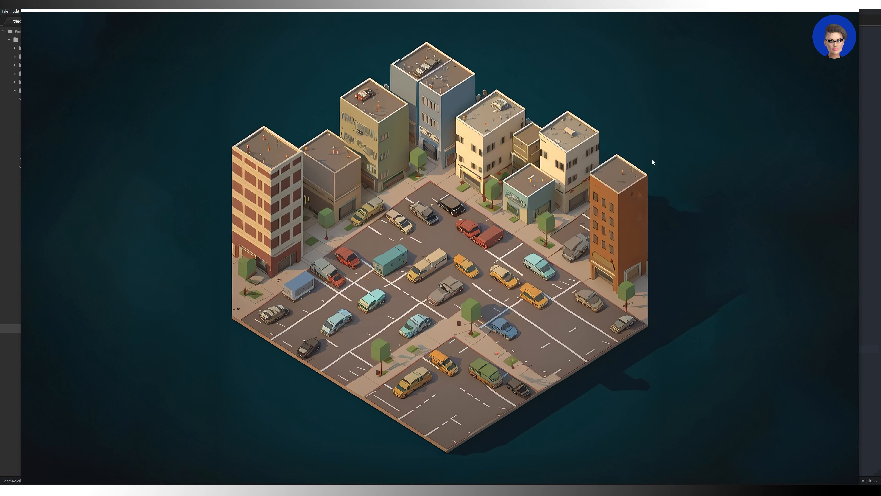
{"action": "left_click", "coordinate": [851, 10]}
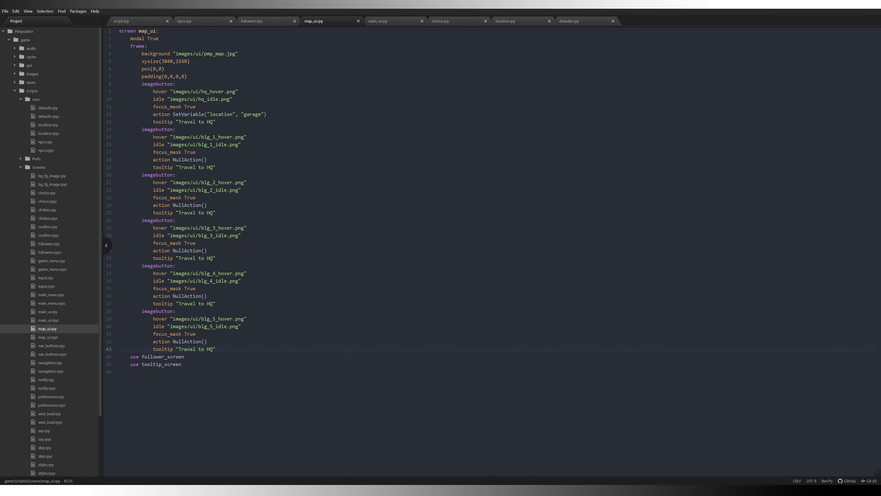
Switch to Photoshop, crop hq_idle.png to the outline of its building layer and save the file
{"action": "key", "text": "alt+Tab"}
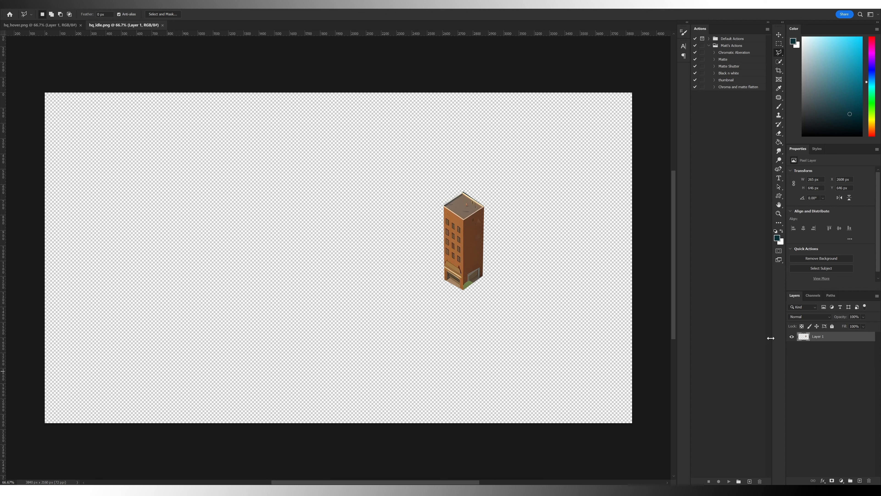
{"action": "left_click", "coordinate": [804, 337], "text": "ctrl"}
{"action": "left_click", "coordinate": [38, 5]}
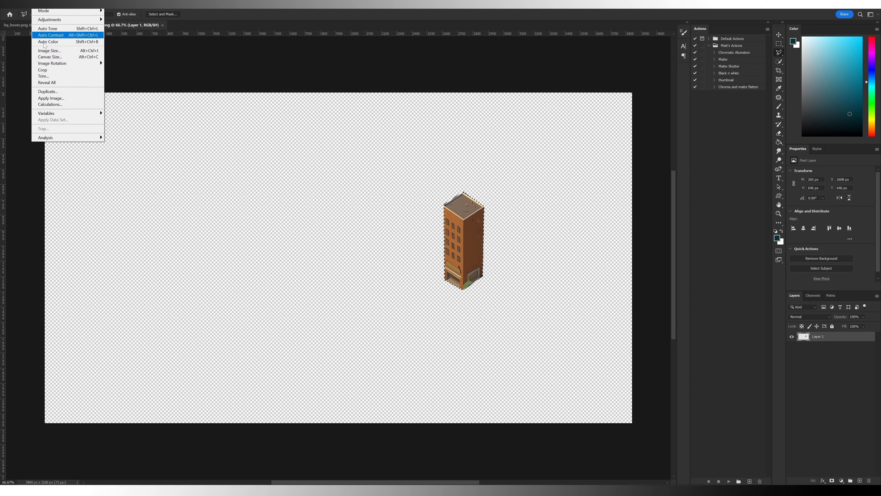
{"action": "left_click", "coordinate": [51, 71]}
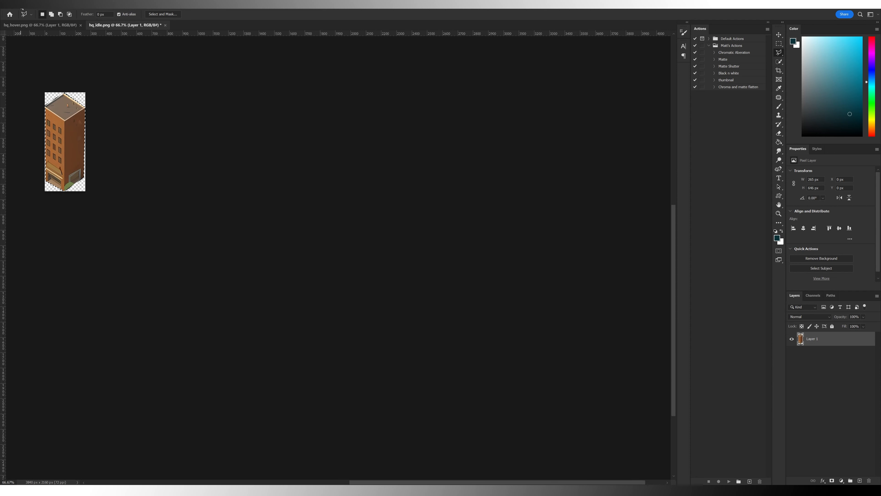
{"action": "left_click", "coordinate": [16, 4]}
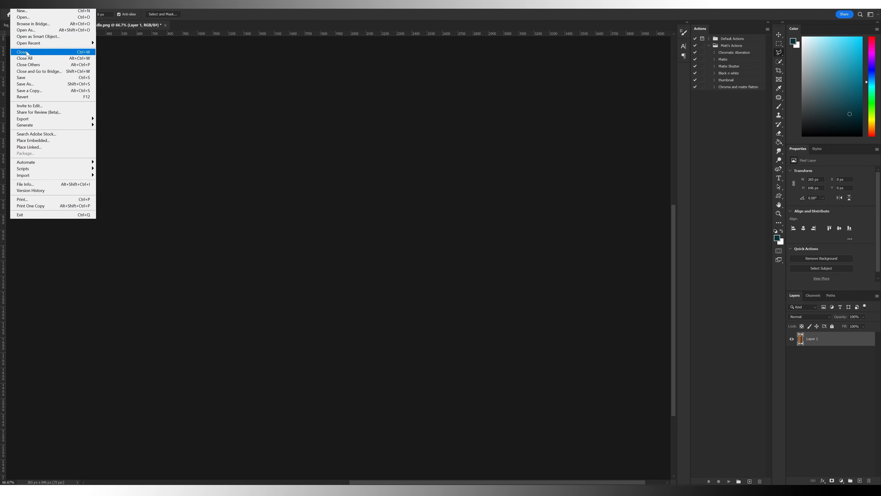
{"action": "left_click", "coordinate": [23, 77]}
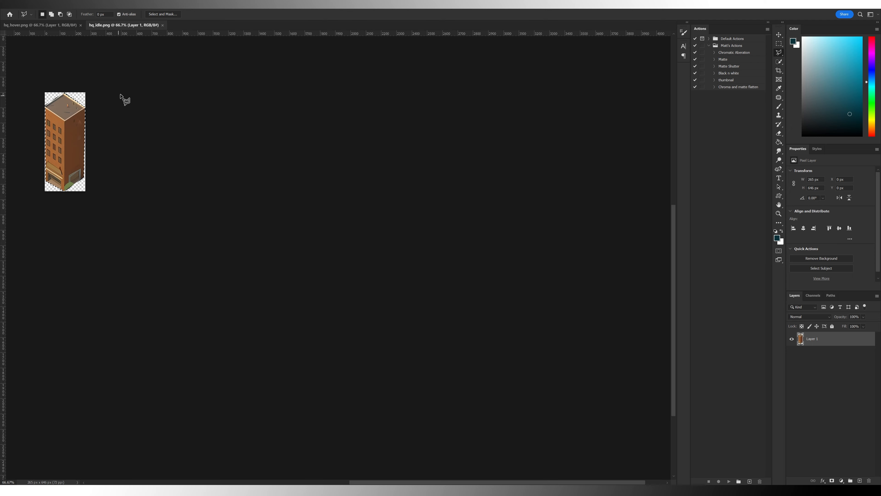
Copy the lightened building from hq_hover.png and paste it as a new layer into the cropped hq_idle.png
{"action": "left_click", "coordinate": [778, 44]}
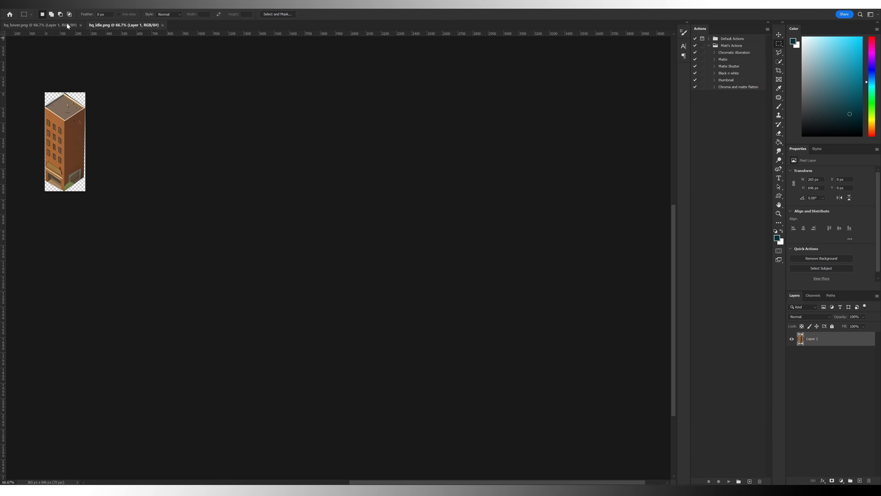
{"action": "left_click", "coordinate": [50, 25]}
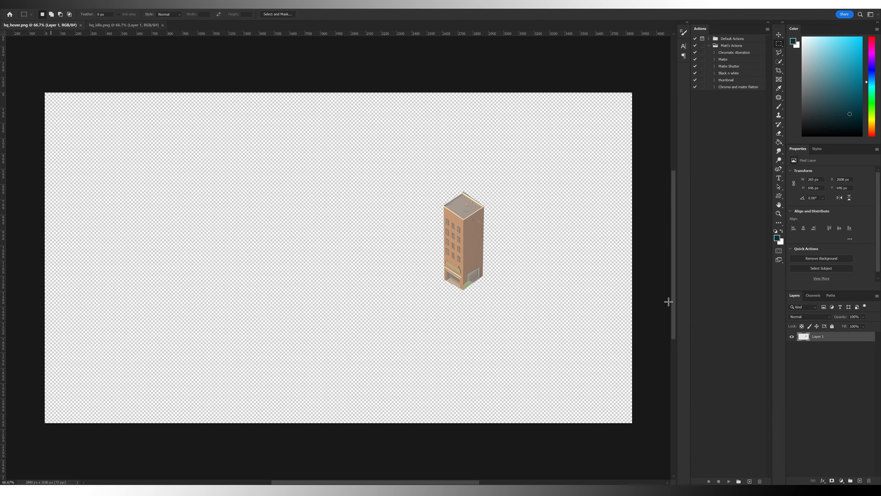
{"action": "left_click", "coordinate": [805, 338], "text": "ctrl"}
{"action": "key", "text": "ctrl+c"}
{"action": "left_click", "coordinate": [128, 26]}
{"action": "key", "text": "ctrl+v"}
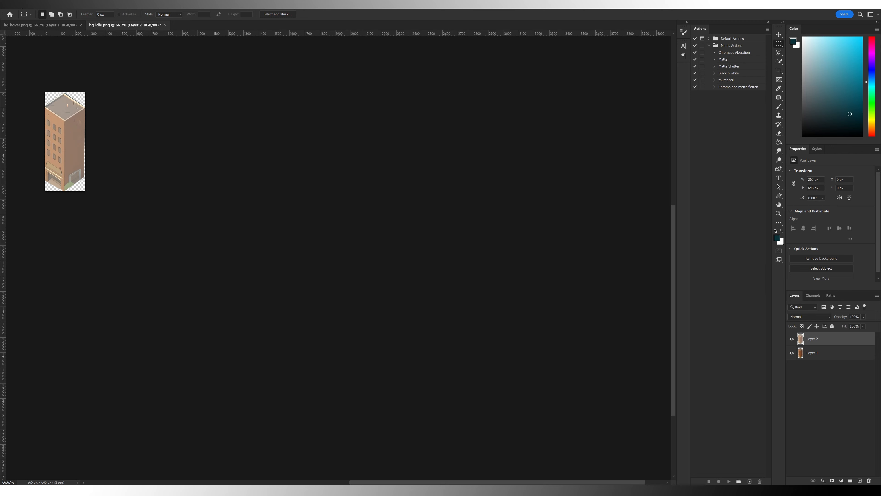
Quick-export the composite as a PNG over hq_hover.png in the images/ui folder
{"action": "left_click", "coordinate": [14, 4]}
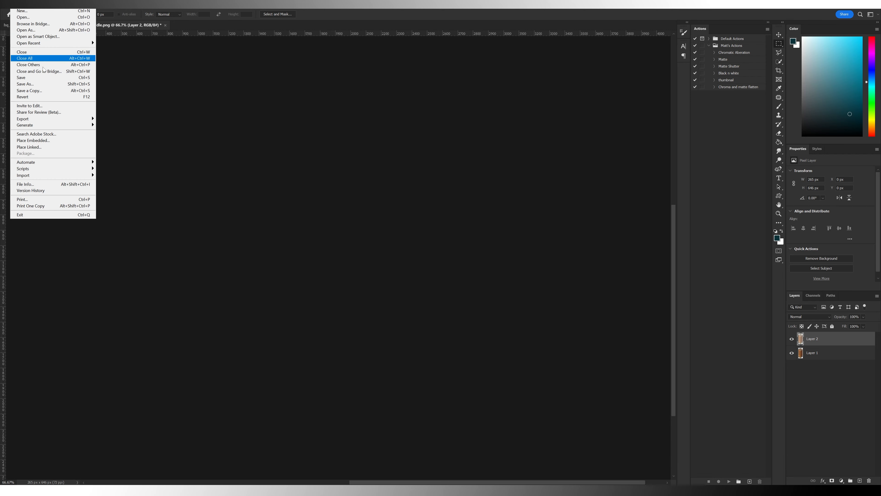
{"action": "mouse_move", "coordinate": [69, 119]}
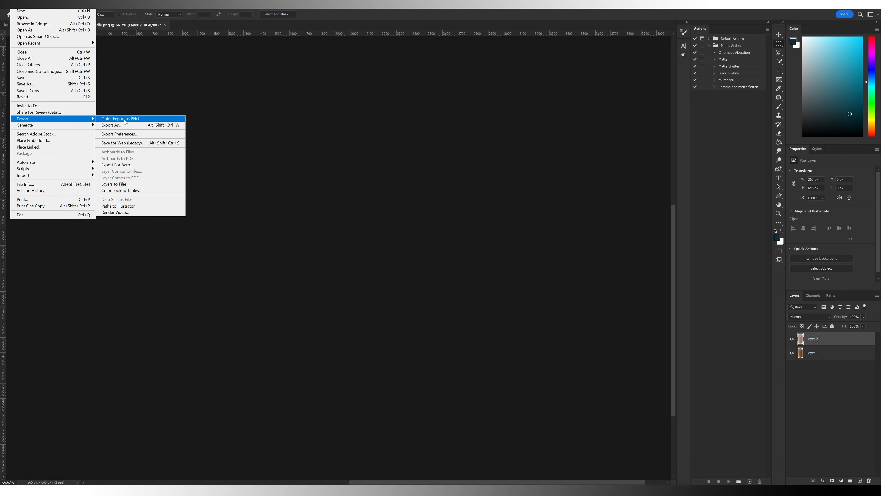
{"action": "left_click", "coordinate": [120, 119]}
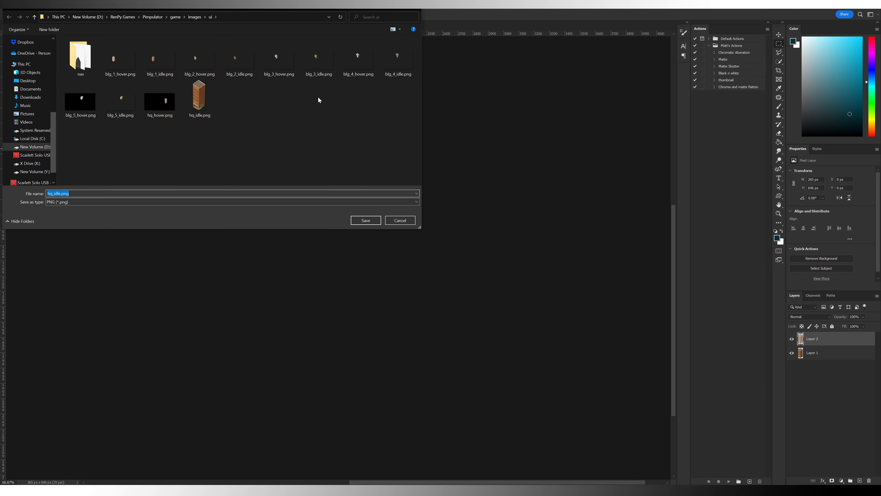
{"action": "left_click", "coordinate": [166, 114]}
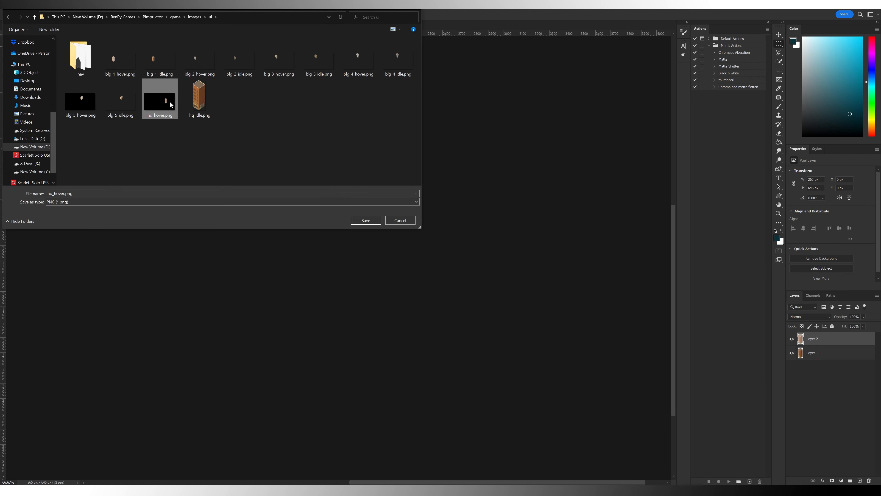
{"action": "left_click", "coordinate": [363, 220]}
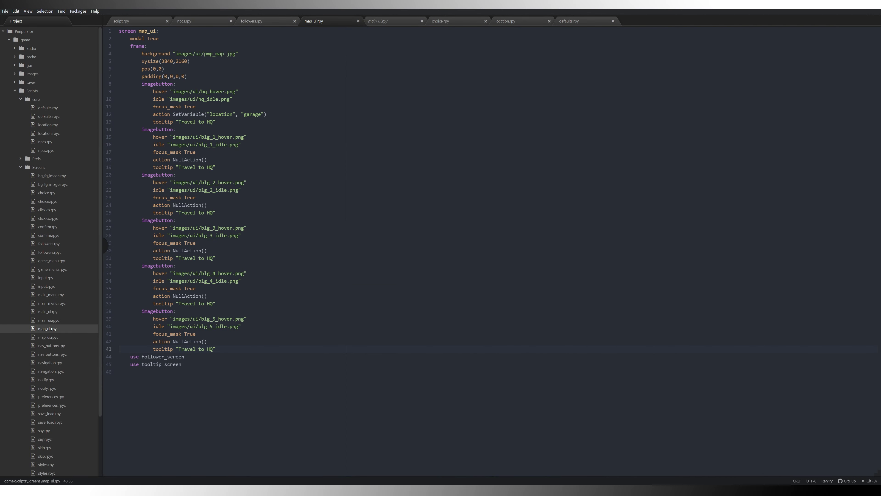
Add a pos(3000,1000) line below the idle image of the HQ image button in map_ui.rpy
{"action": "key", "text": "Return"}
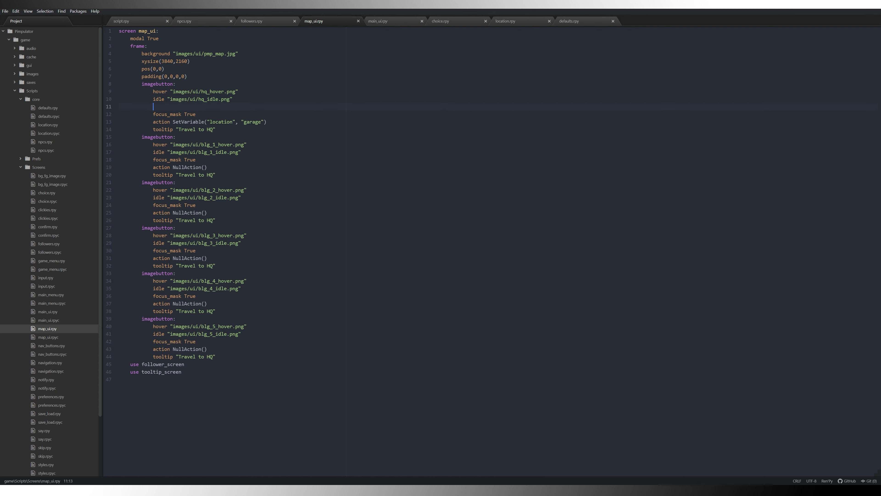
{"action": "type", "text": "pos("}
{"action": "type", "text": "3000,1000"}
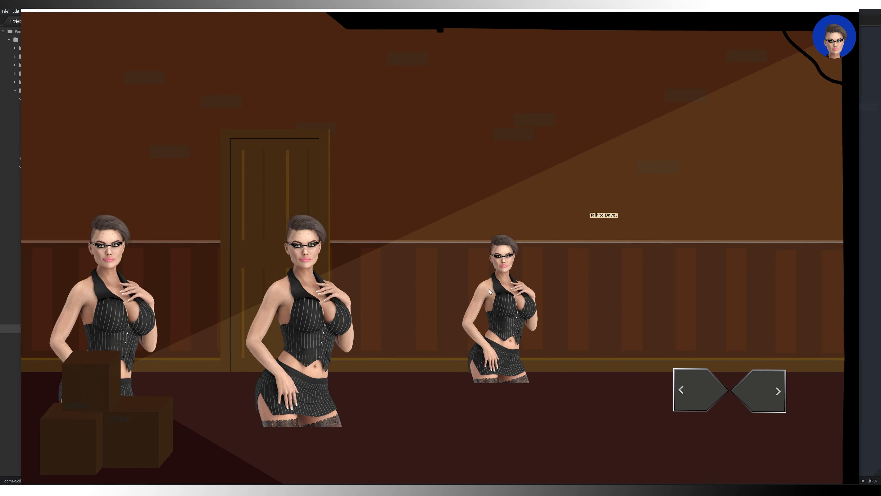
Open the city map from the garage in the game to check where the HQ button sits, and return to the code editor
{"action": "left_click", "coordinate": [773, 387]}
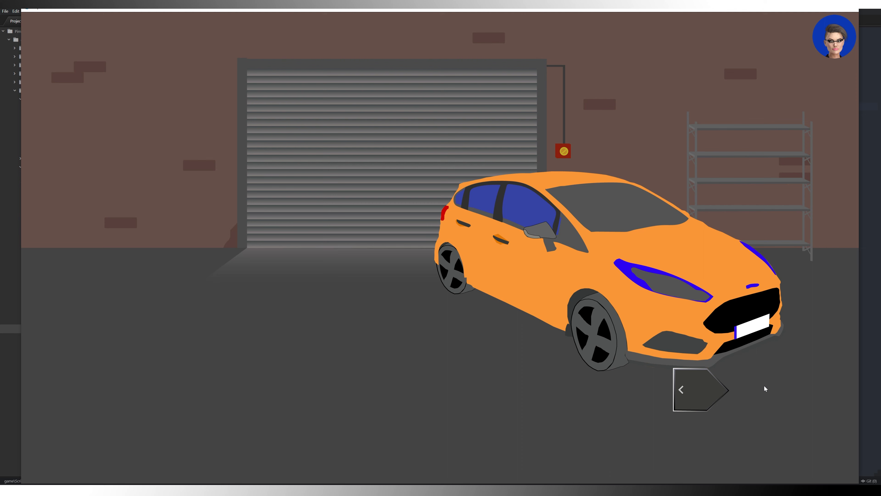
{"action": "left_click", "coordinate": [666, 321]}
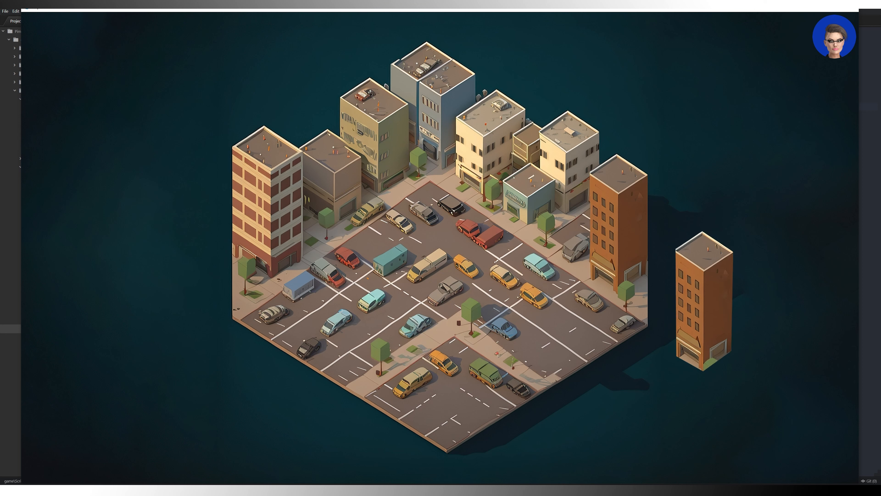
{"action": "key", "text": "alt+Tab"}
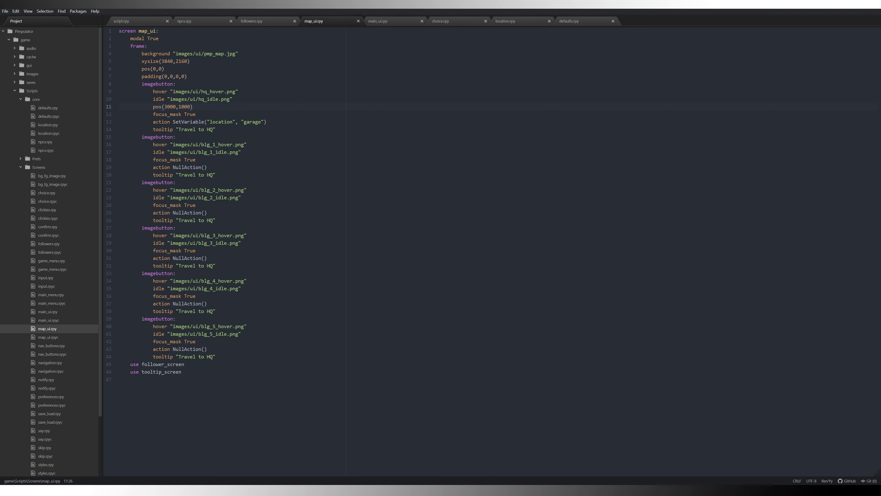
Change the HQ image button's position to pos(2600,600) and save map_ui.rpy
{"action": "key", "text": "BackSpace"}
{"action": "type", "text": "26"}
{"action": "key", "text": "Delete"}
{"action": "key", "text": "Right"}
{"action": "key", "text": "Right"}
{"action": "key", "text": "Right"}
{"action": "key", "text": "Delete"}
{"action": "key", "text": "Delete"}
{"action": "type", "text": "6"}
{"action": "key", "text": "ctrl+s"}
Open pmp_map.jpg in Photoshop and measure the offset from the map's upper-left corner to the orange HQ building, then return to the code editor
{"action": "mouse_move", "coordinate": [150, 490]}
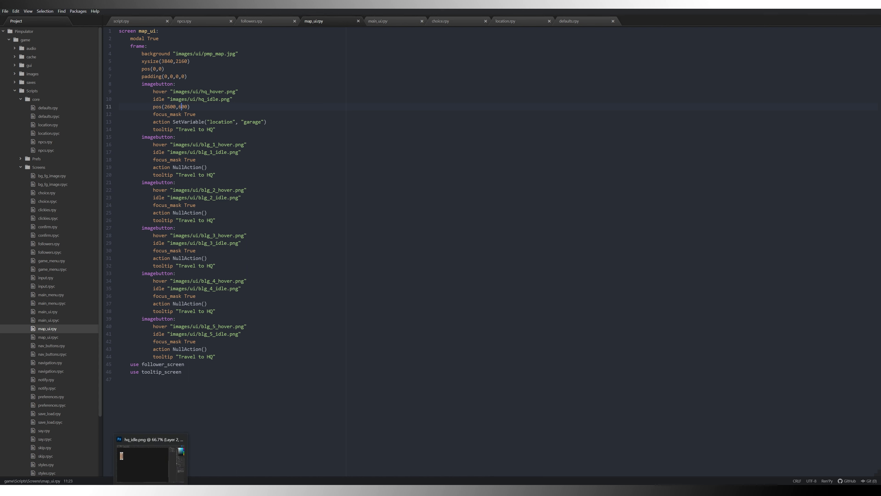
{"action": "left_click", "coordinate": [151, 462]}
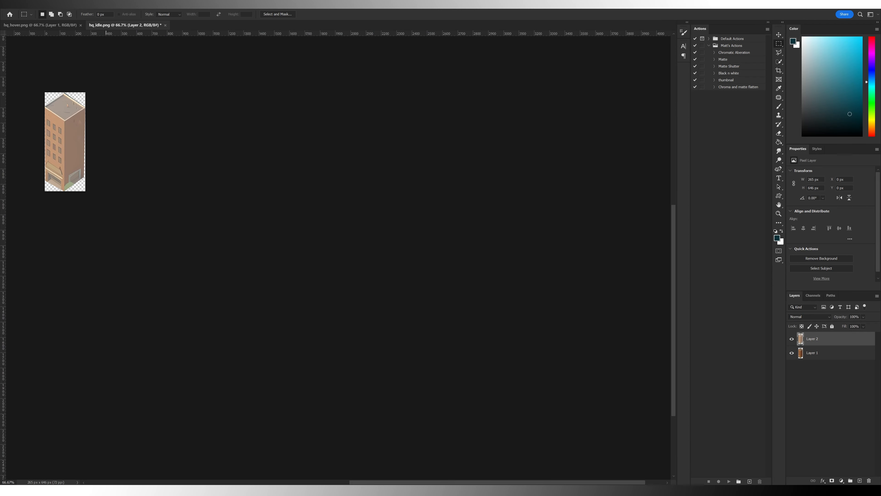
{"action": "left_click_drag", "start_coordinate": [1, 91], "coordinate": [275, 24]}
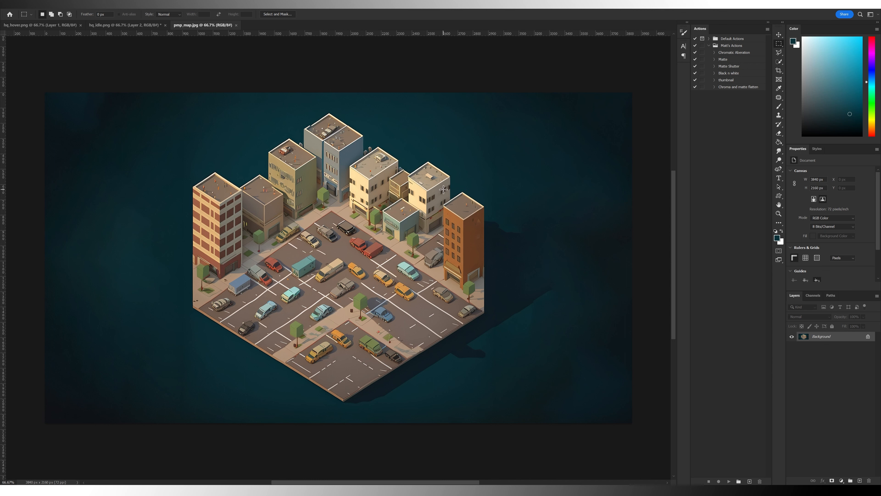
{"action": "left_click_drag", "start_coordinate": [443, 189], "coordinate": [39, 91]}
{"action": "left_click", "coordinate": [254, 490]}
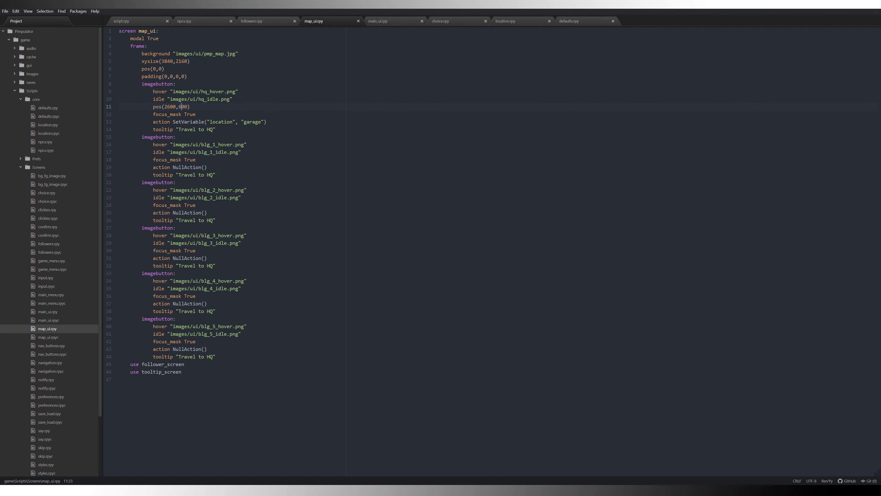
Open the city map from the garage in the game to check the HQ button's placement, and return to the code editor
{"action": "key", "text": "alt+Tab"}
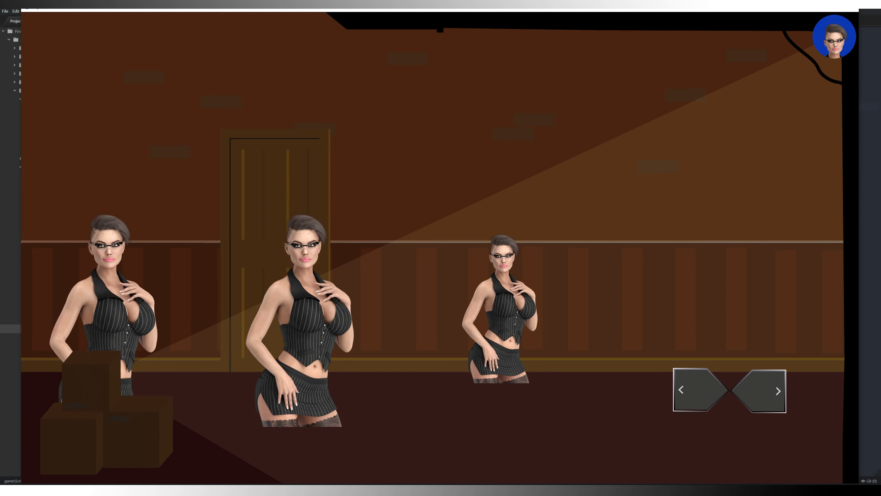
{"action": "left_click", "coordinate": [761, 379]}
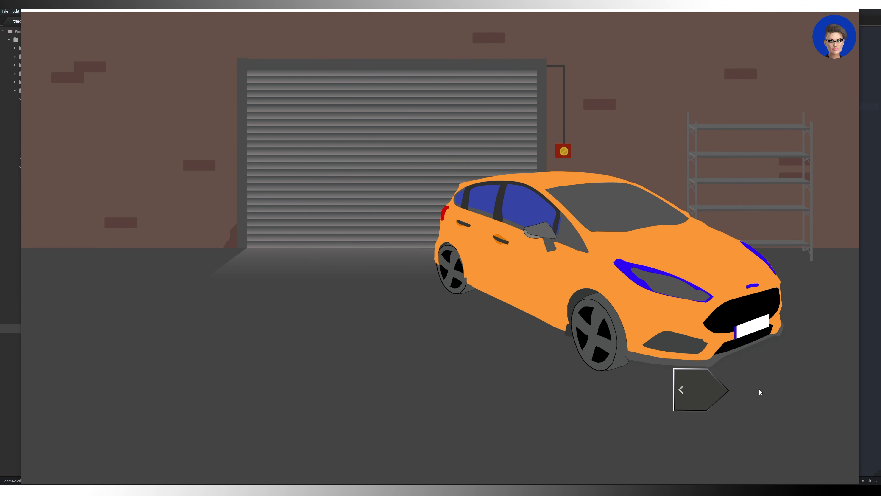
{"action": "left_click", "coordinate": [669, 318]}
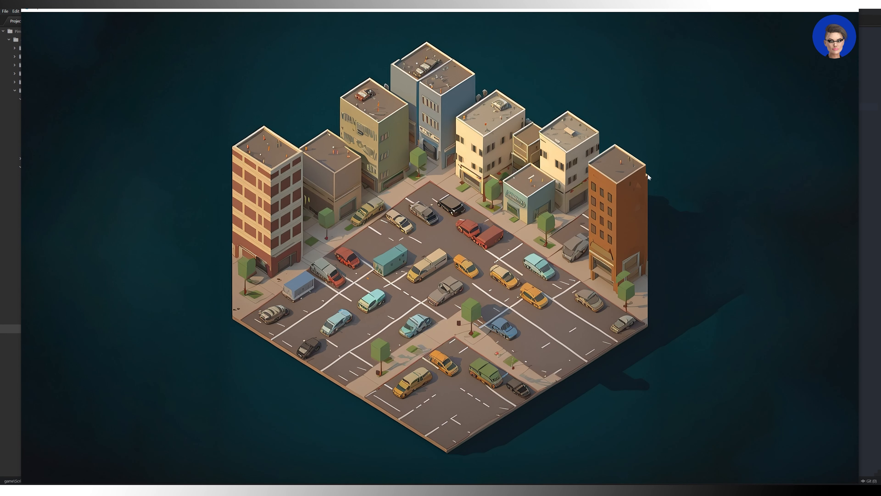
{"action": "key", "text": "alt+Tab"}
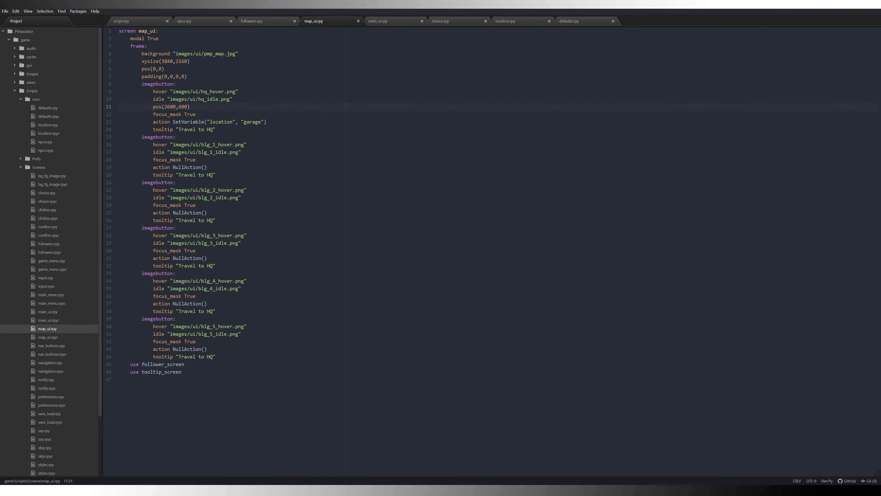
Change the HQ image button's position to pos(2607,634) and save map_ui.rpy
{"action": "key", "text": "Delete"}
{"action": "key", "text": "Delete"}
{"action": "type", "text": "34"}
{"action": "key", "text": "ctrl+s"}
Reopen the city map in the game to examine the HQ button's alignment with its building, and return to the code editor
{"action": "key", "text": "alt+Tab"}
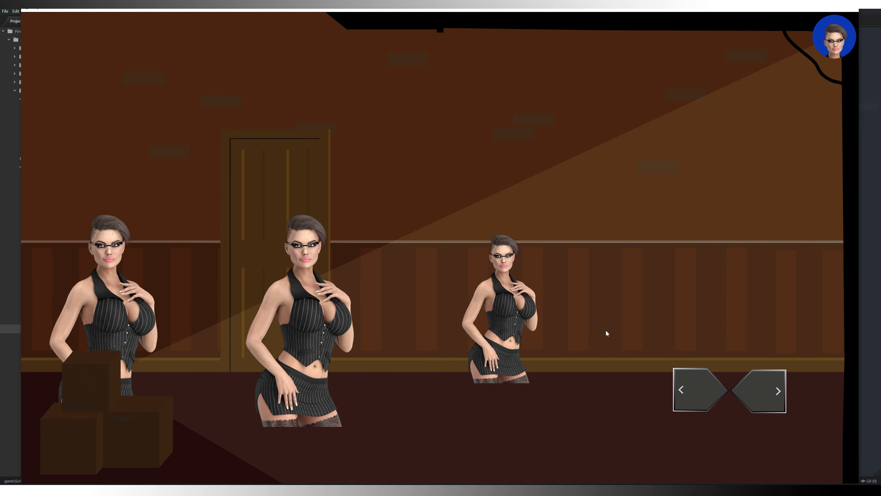
{"action": "left_click", "coordinate": [762, 393]}
{"action": "left_click", "coordinate": [660, 267]}
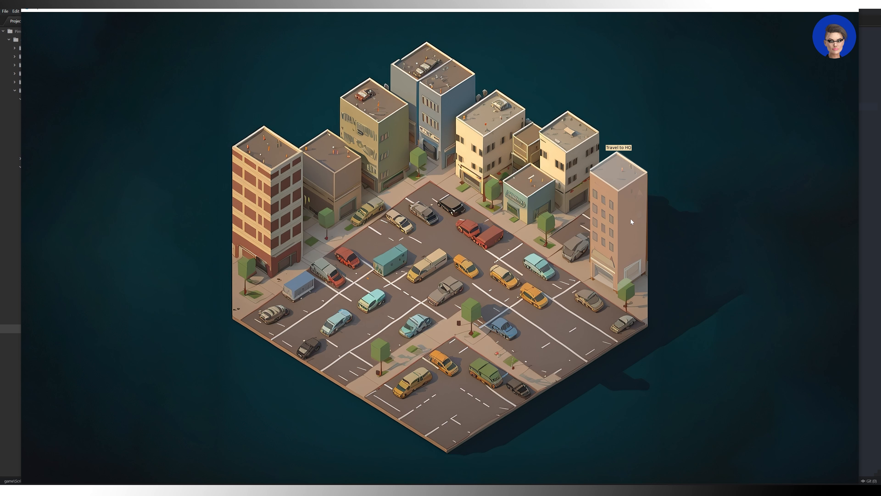
{"action": "key", "text": "alt+Tab"}
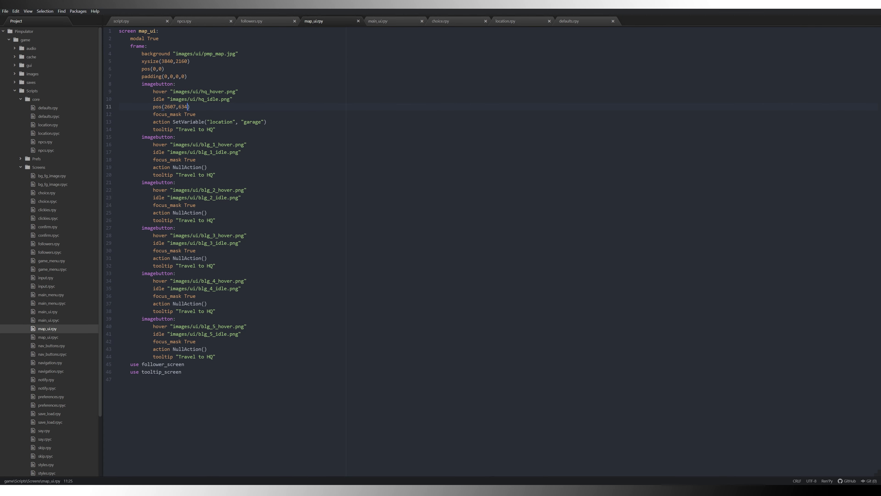
Set the HQ button's position to pos(2607,637), reload the game and check its alignment on the city map
{"action": "key", "text": "BackSpace"}
{"action": "type", "text": "7"}
{"action": "key", "text": "alt+Tab"}
{"action": "key", "text": "shift+r"}
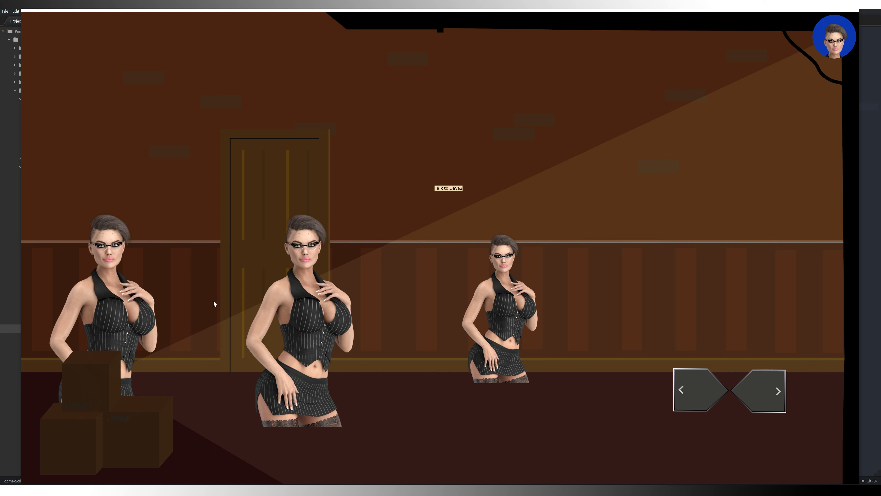
{"action": "left_click", "coordinate": [758, 387]}
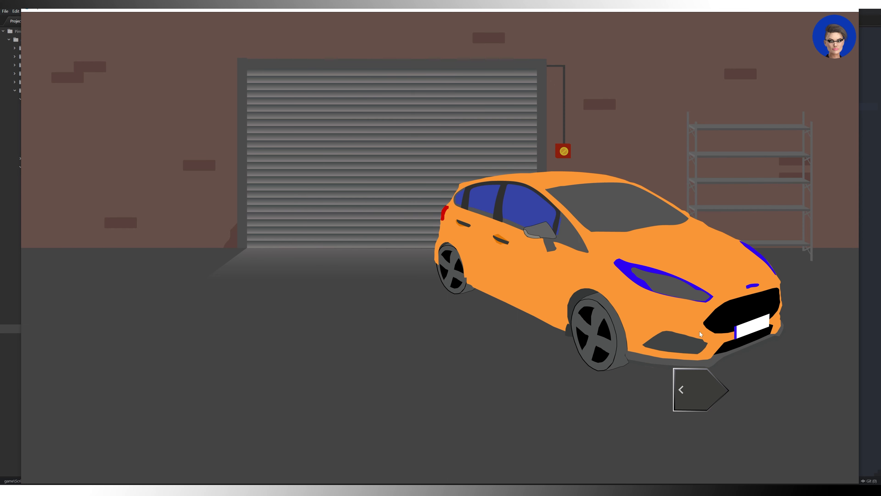
{"action": "left_click", "coordinate": [682, 321]}
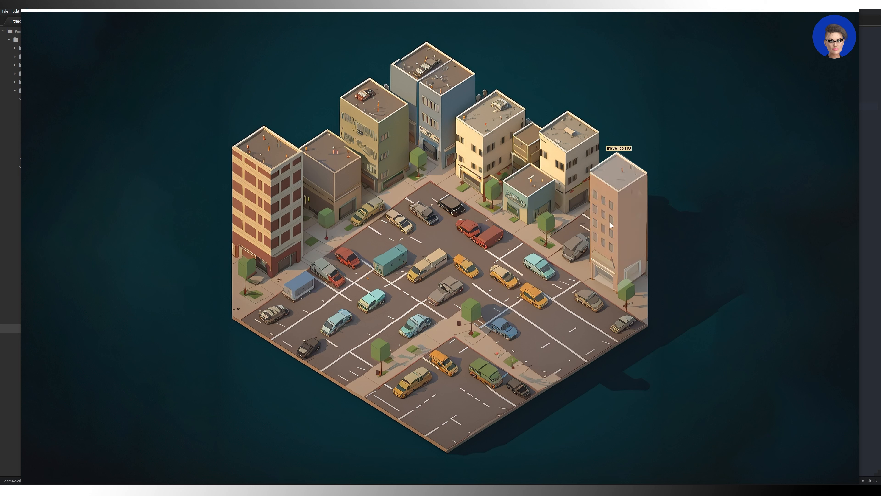
{"action": "key", "text": "alt+Tab"}
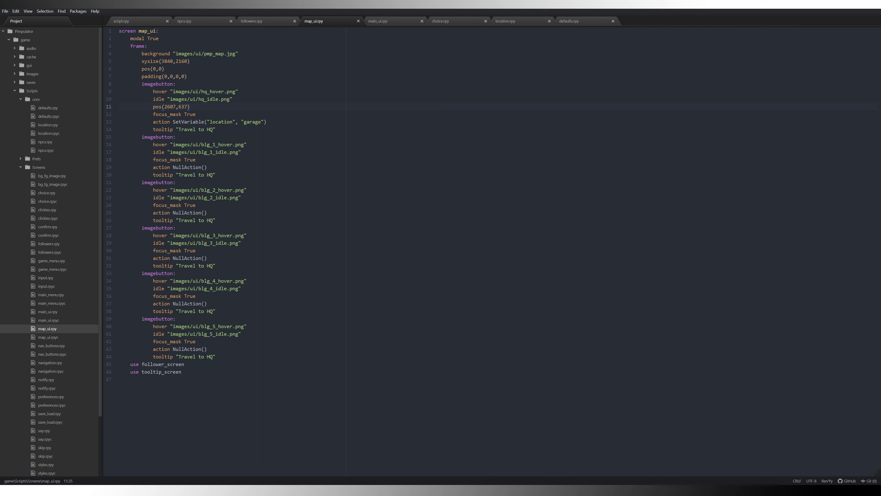
Change the HQ image button's position to pos(2607,641) and save map_ui.rpy
{"action": "key", "text": "BackSpace"}
{"action": "key", "text": "BackSpace"}
{"action": "type", "text": "41"}
{"action": "key", "text": "ctrl+s"}
Check the adjusted HQ button on the city map in the game, and return to the code editor
{"action": "key", "text": "alt+Tab"}
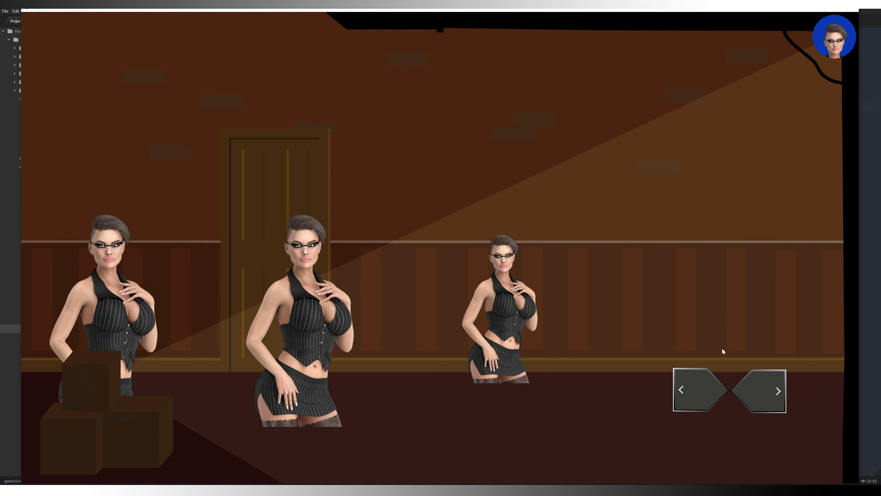
{"action": "left_click", "coordinate": [763, 384]}
{"action": "left_click", "coordinate": [608, 302]}
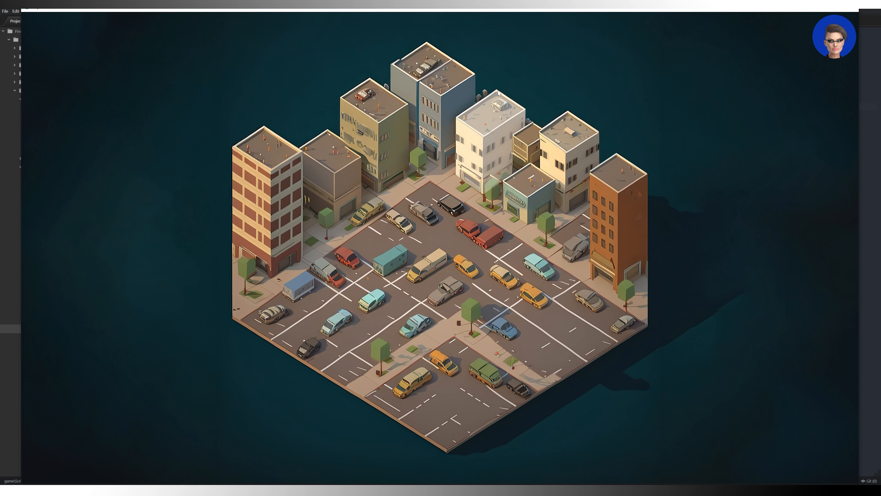
{"action": "key", "text": "alt+Tab"}
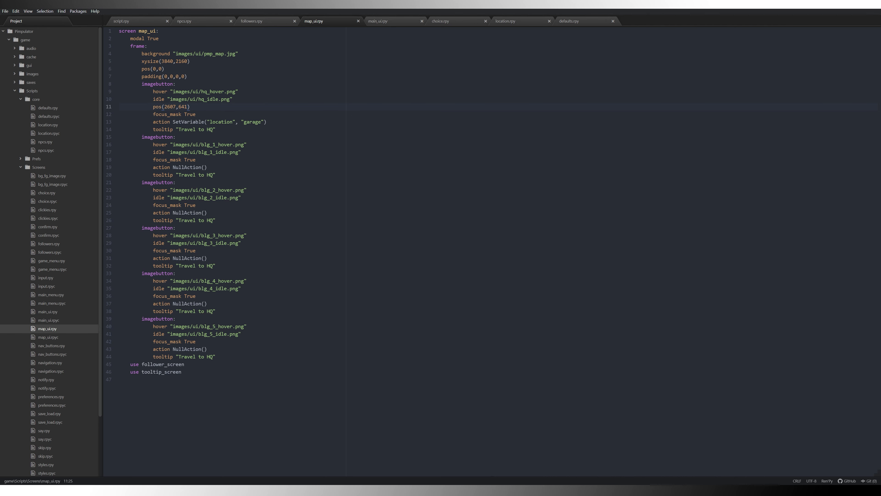
Switch to Photoshop, close hq_hover.png and hq_idle.png without saving changes, and clear the selection in pmp_map.jpg
{"action": "key", "text": "alt+Tab"}
{"action": "left_click", "coordinate": [92, 25]}
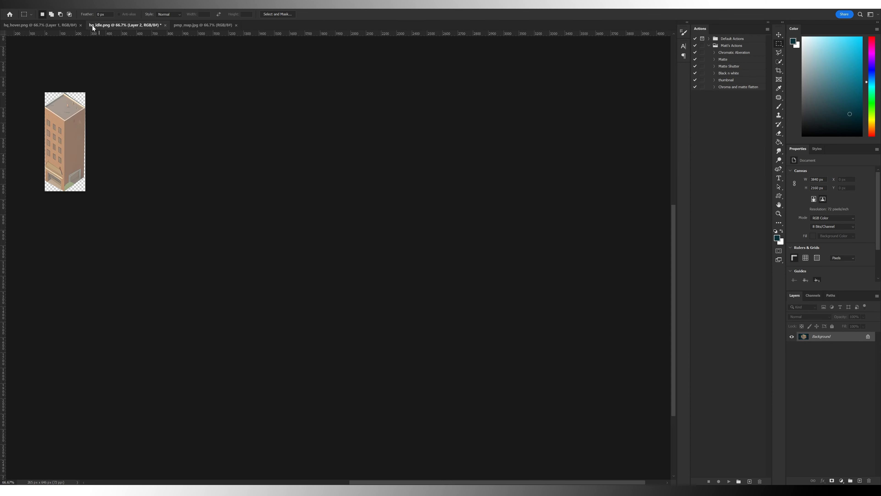
{"action": "left_click", "coordinate": [81, 25]}
{"action": "left_click", "coordinate": [81, 25]}
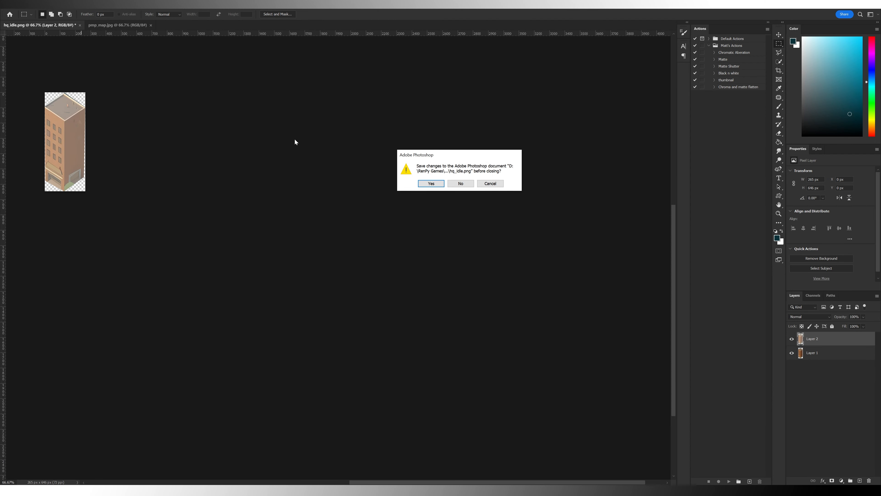
{"action": "left_click", "coordinate": [455, 185]}
{"action": "key", "text": "ctrl+d"}
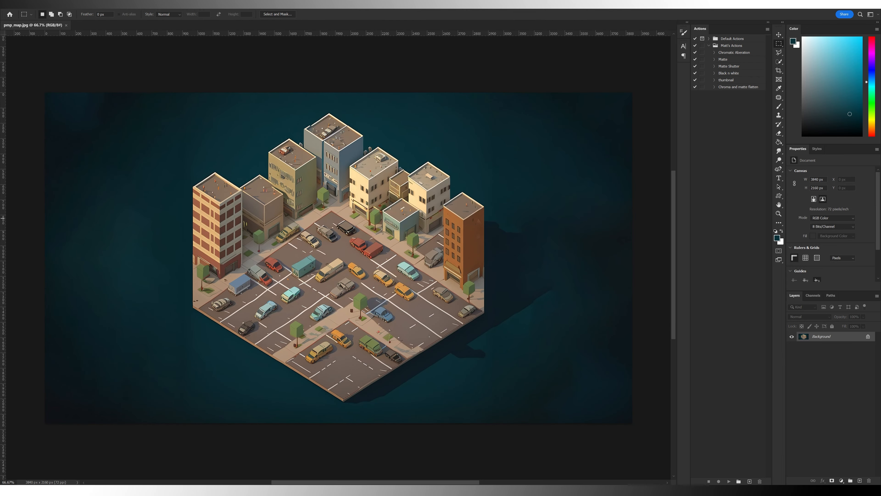
Open the blg_1 to blg_5 hover and idle images, select the building's pixels in blg_5_idle.png, and return to the code editor
{"action": "left_click_drag", "start_coordinate": [1, 69], "coordinate": [110, 24]}
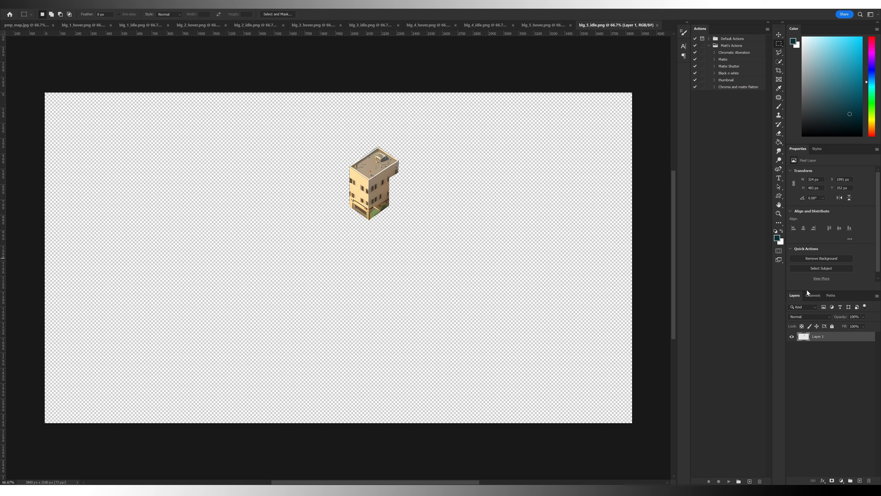
{"action": "left_click", "coordinate": [801, 336], "text": "ctrl"}
{"action": "left_click", "coordinate": [267, 455]}
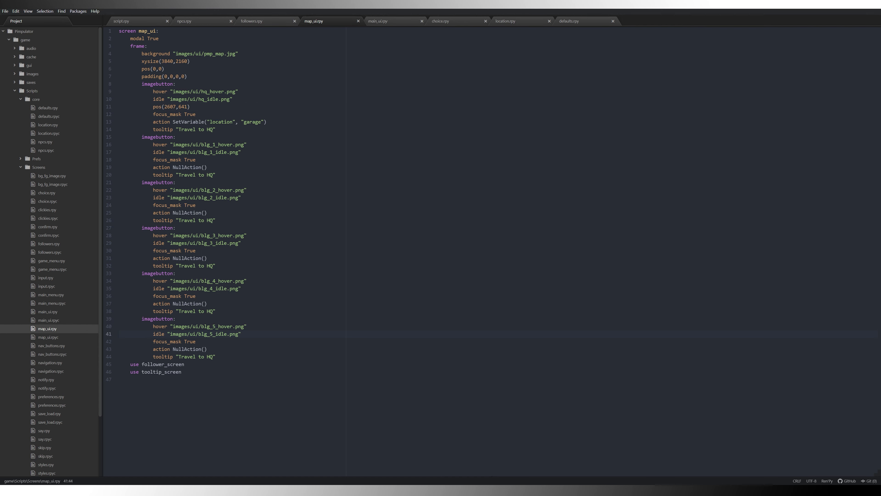
Add a pos(1991,352) line below the idle image of the blg_5 image button in map_ui.rpy
{"action": "key", "text": "Return"}
{"action": "type", "text": "pos("}
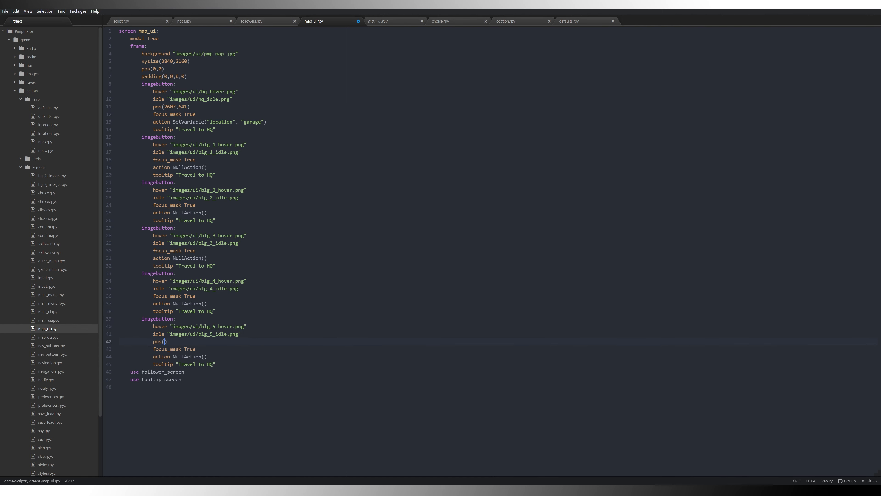
{"action": "type", "text": "1991,352"}
Crop blg_5_idle.png in Photoshop to the selected building, save it and close it
{"action": "key", "text": "alt+Tab"}
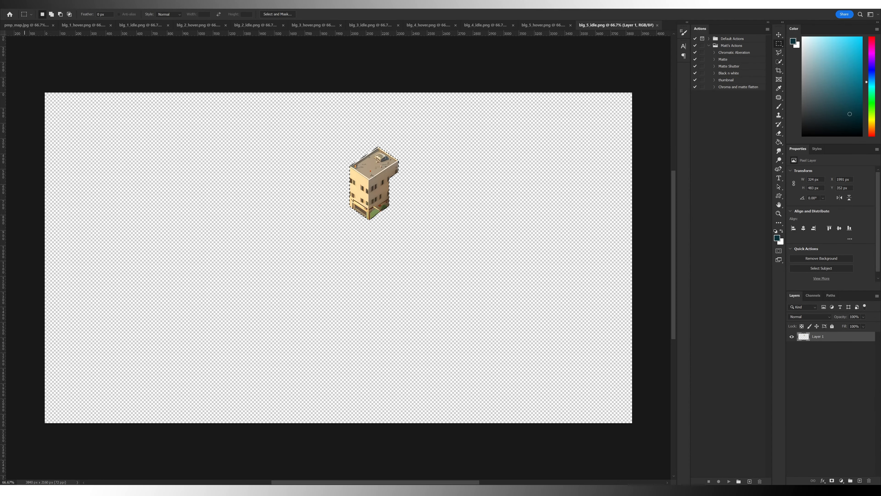
{"action": "left_click", "coordinate": [37, 4]}
{"action": "left_click", "coordinate": [52, 71]}
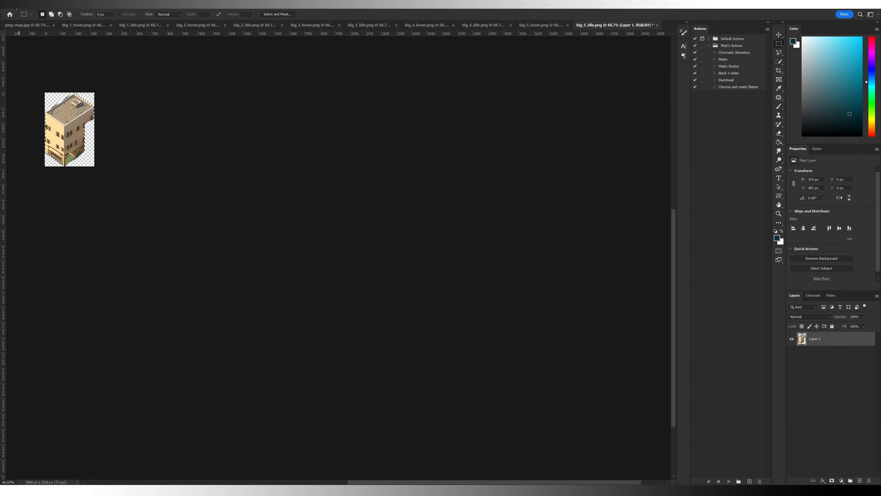
{"action": "left_click", "coordinate": [16, 5]}
{"action": "left_click", "coordinate": [31, 76]}
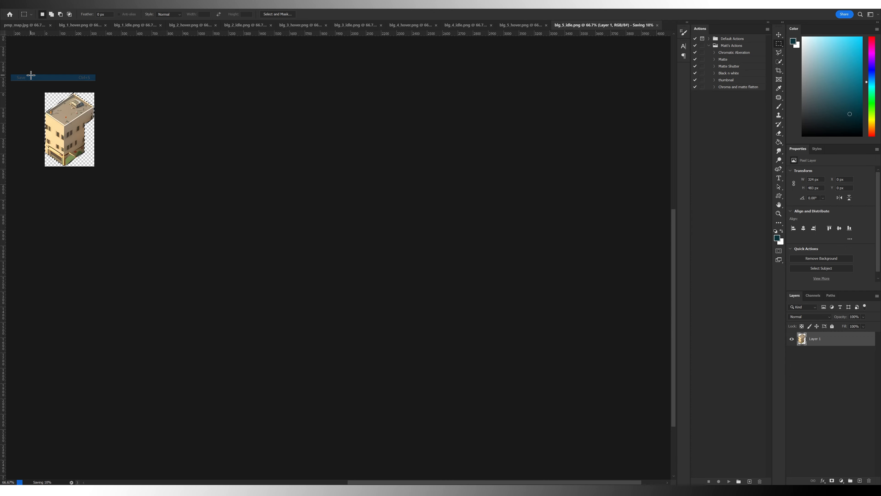
{"action": "left_click", "coordinate": [656, 25]}
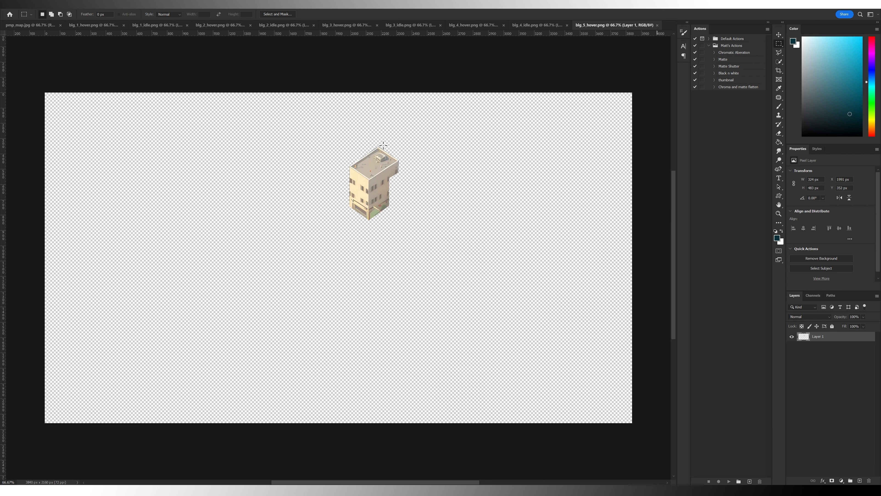
Select the building's pixels in blg_5_hover.png, crop the image to that selection and save it
{"action": "left_click", "coordinate": [803, 336], "text": "ctrl"}
{"action": "left_click", "coordinate": [38, 6]}
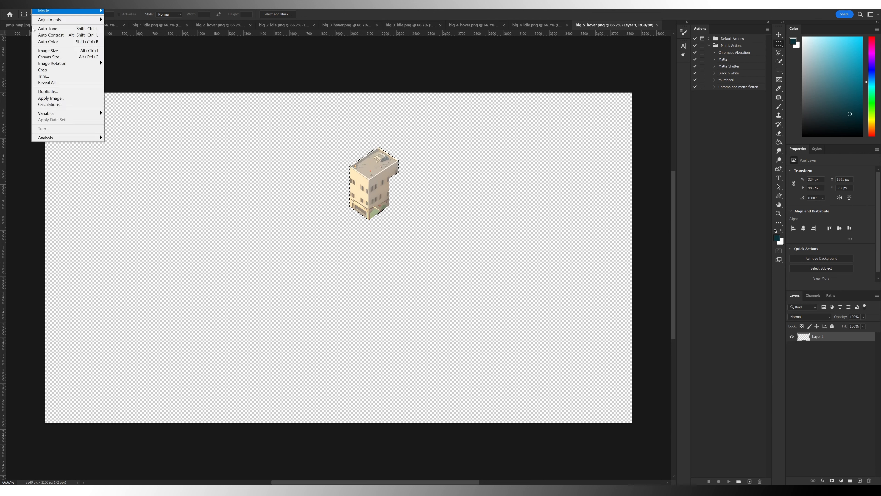
{"action": "left_click", "coordinate": [63, 69]}
{"action": "left_click", "coordinate": [14, 4]}
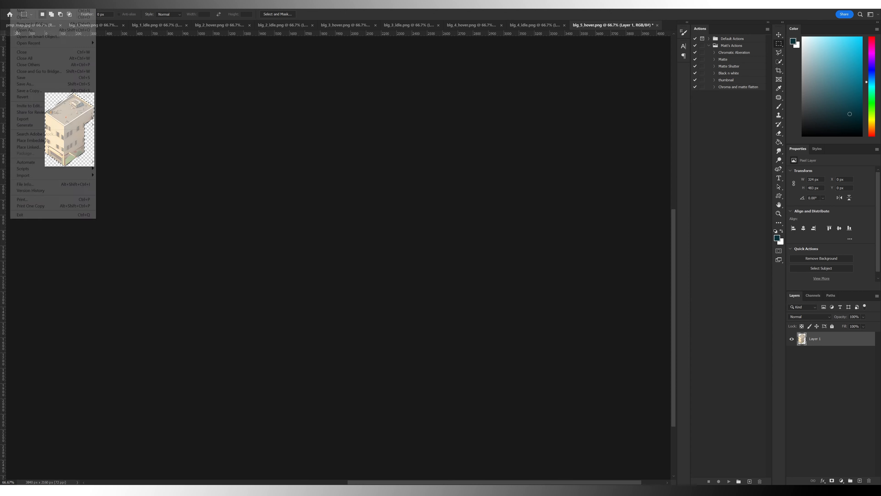
{"action": "left_click", "coordinate": [32, 77]}
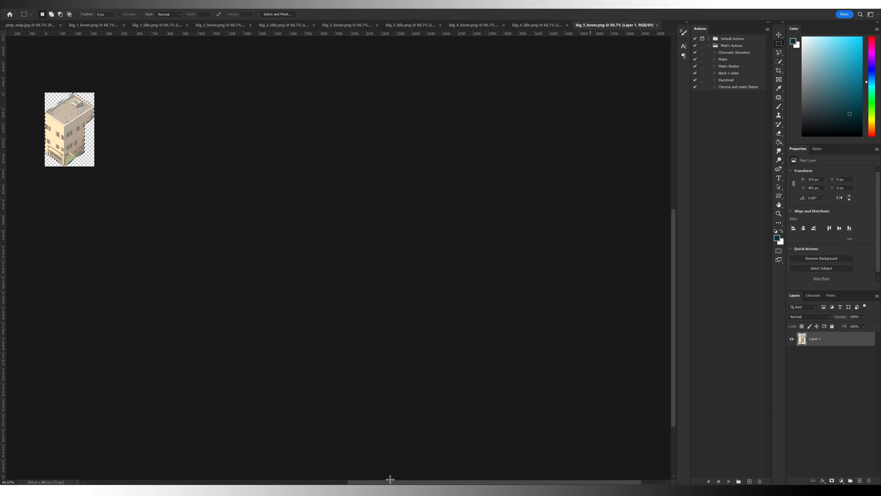
Check the cropped blg_5 button's placement and tooltip on the city map in the game, and return to the code editor
{"action": "left_click", "coordinate": [389, 490]}
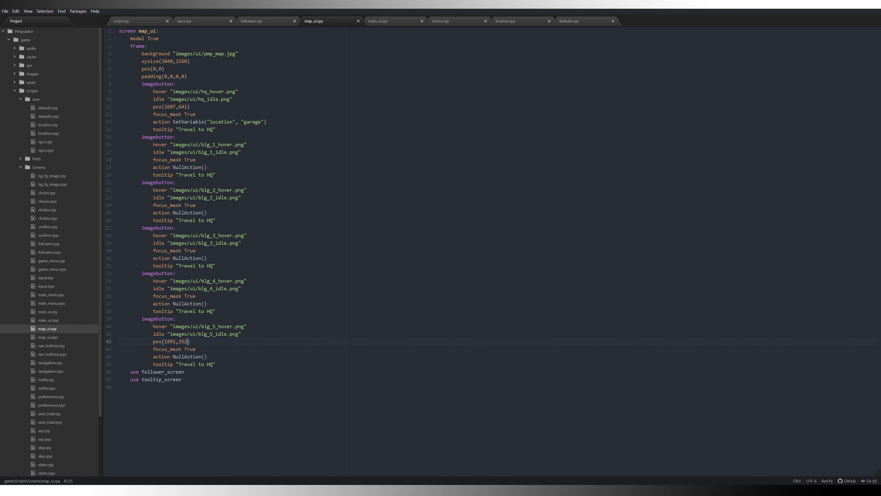
{"action": "key", "text": "alt+Tab"}
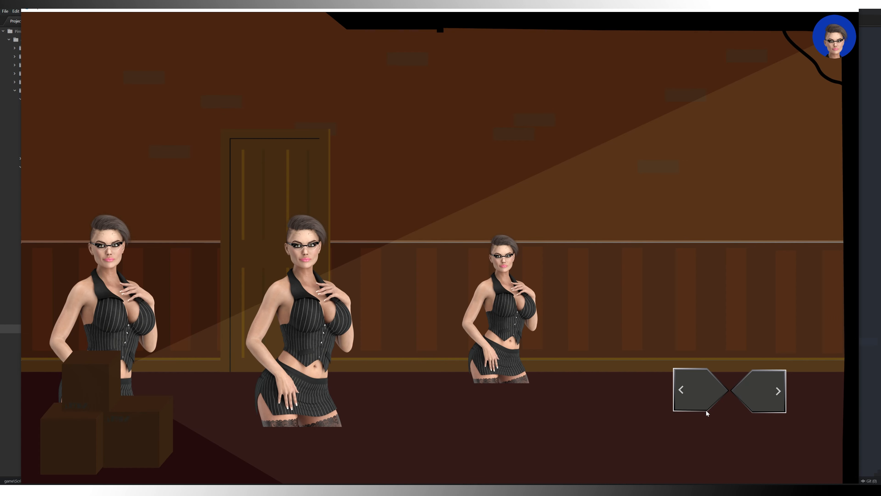
{"action": "left_click", "coordinate": [767, 389]}
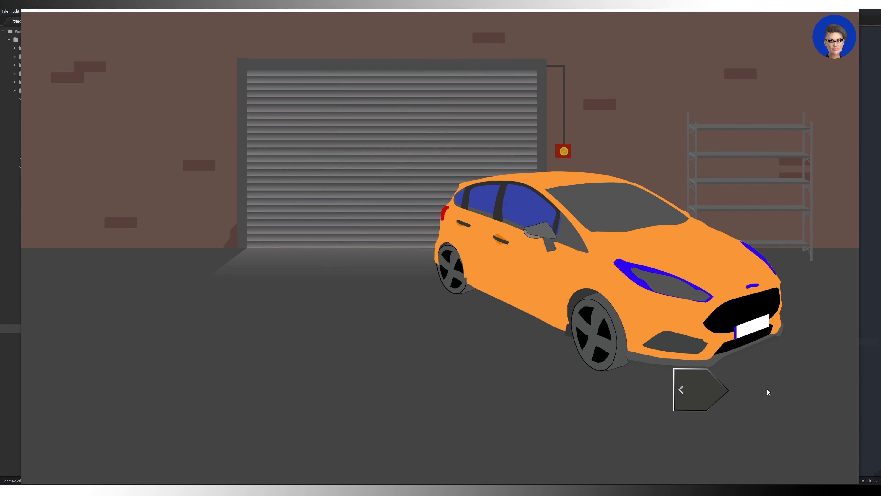
{"action": "left_click", "coordinate": [674, 325]}
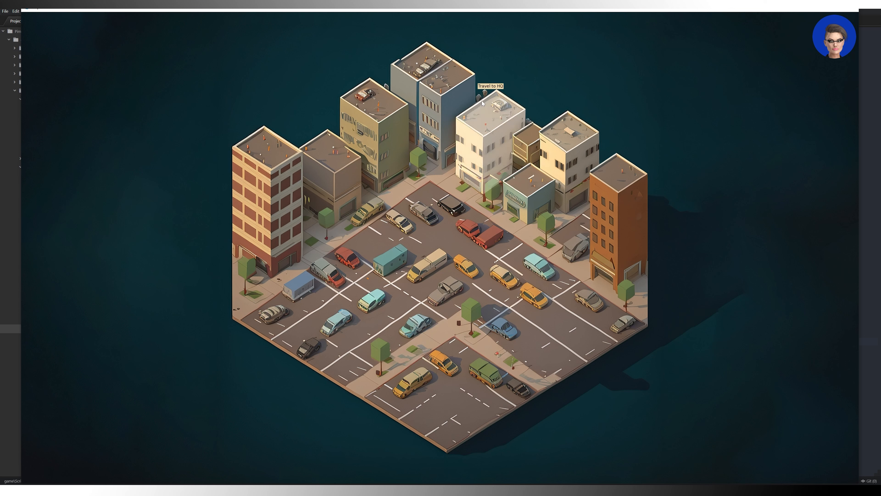
{"action": "key", "text": "alt+Tab"}
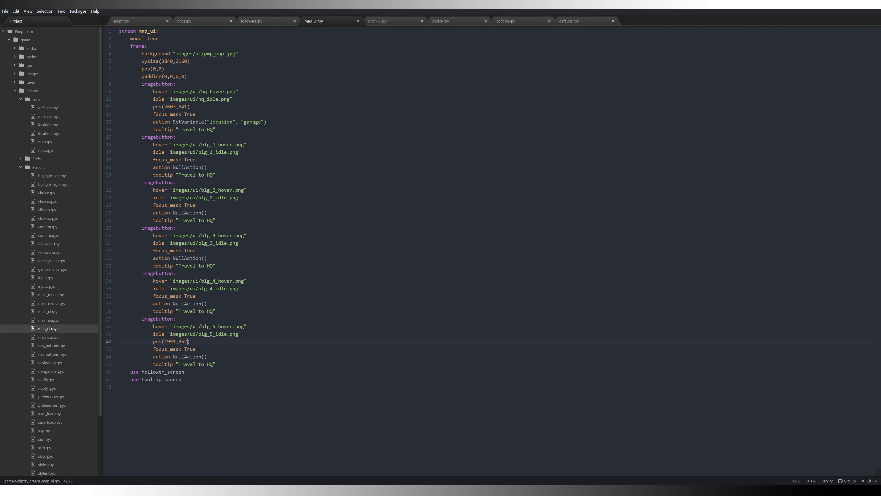
Change the blg_5 image button's tooltip to "Travel to Building 5" in map_ui.rpy
{"action": "left_click_drag", "start_coordinate": [213, 364], "coordinate": [210, 364]}
{"action": "type", "text": "Building 5"}
Close blg_5_hover.png in Photoshop and select the building's pixels in blg_4_idle.png
{"action": "key", "text": "alt+Tab"}
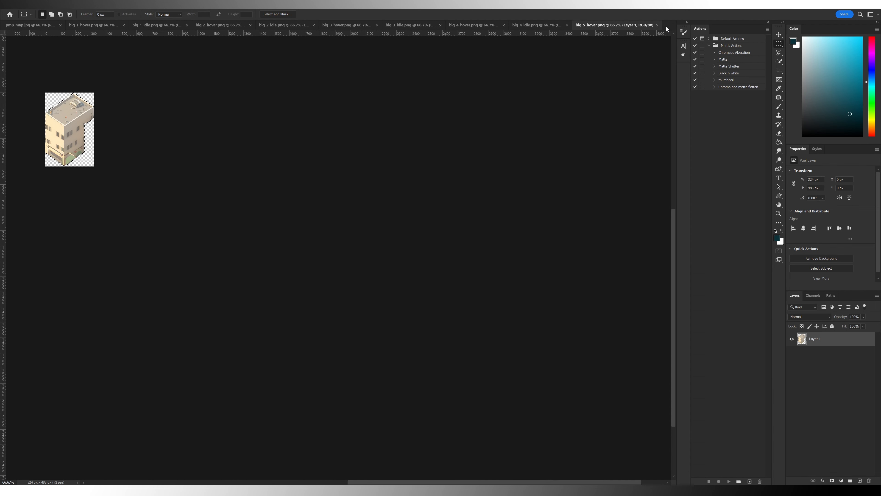
{"action": "left_click", "coordinate": [657, 25]}
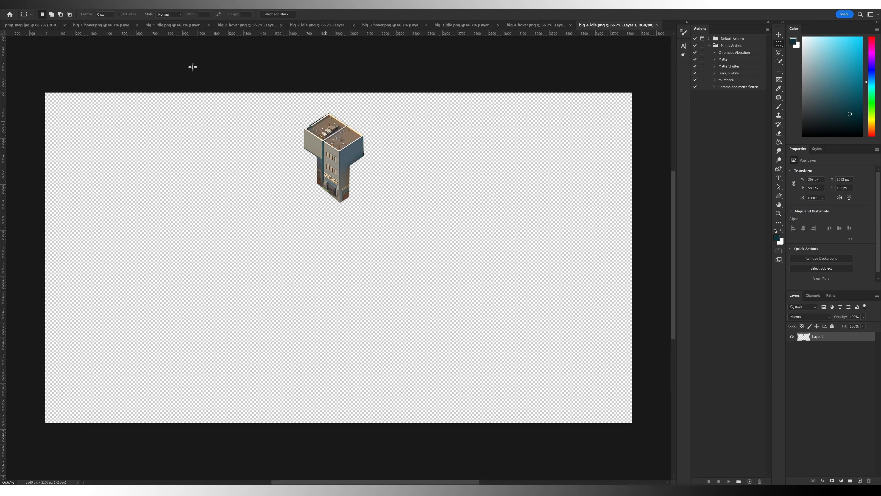
{"action": "left_click", "coordinate": [803, 336], "text": "ctrl"}
In map_ui.rpy in the code editor, add pos(1693,133) below the blg_4 image button's idle line
{"action": "key", "text": "alt+Tab"}
{"action": "key", "text": "Return"}
{"action": "type", "text": "pos("}
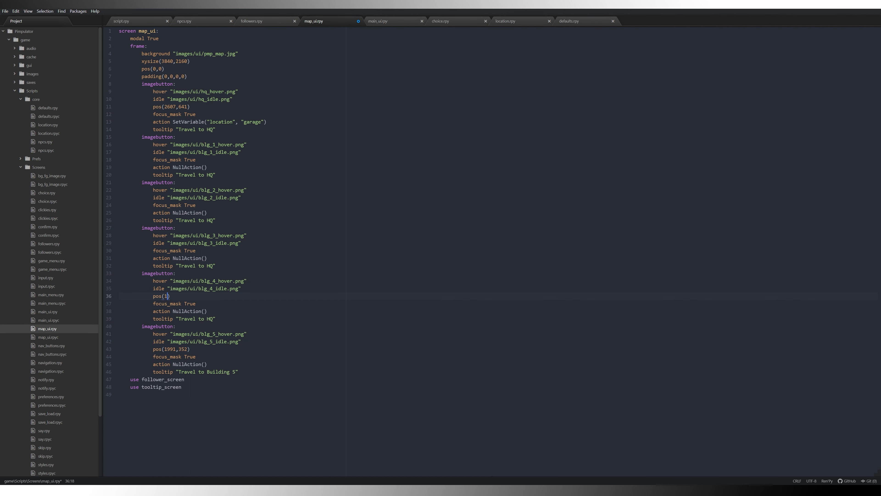
{"action": "type", "text": "1693,133"}
Back in Photoshop, crop blg_4_idle.png to the selected building, save it and close the file
{"action": "key", "text": "alt+Tab"}
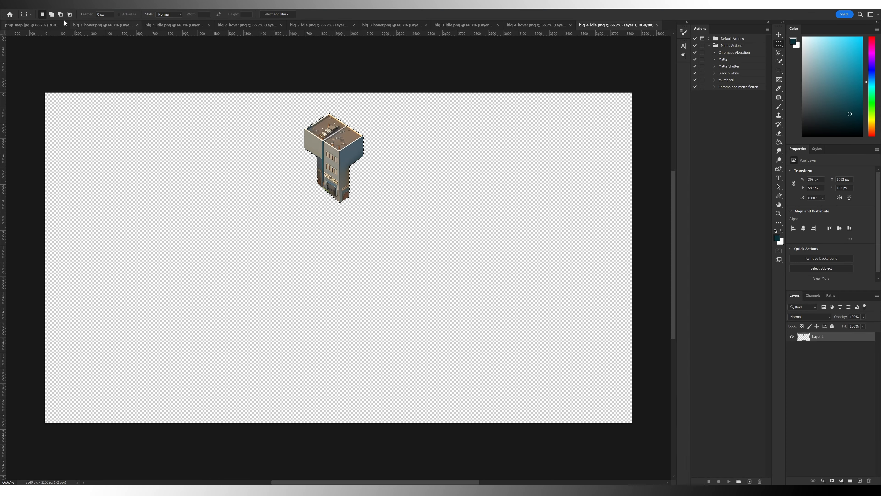
{"action": "key", "text": "alt+i"}
{"action": "key", "text": "p"}
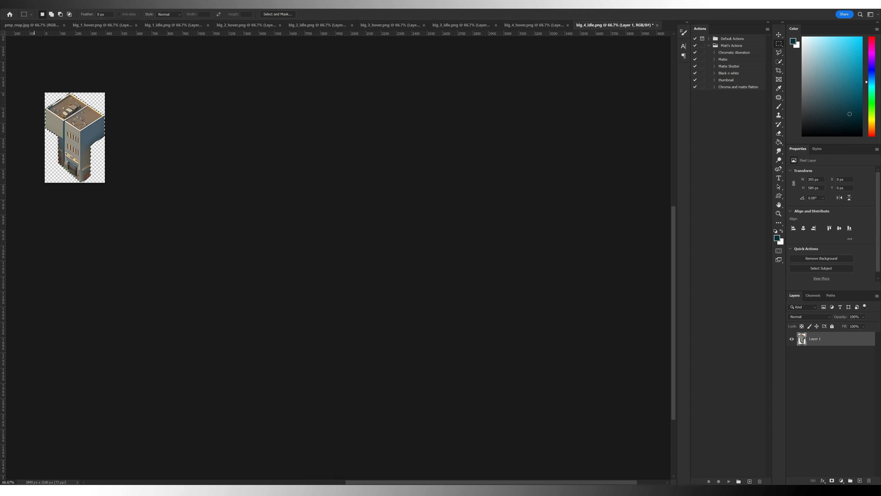
{"action": "key", "text": "ctrl+s"}
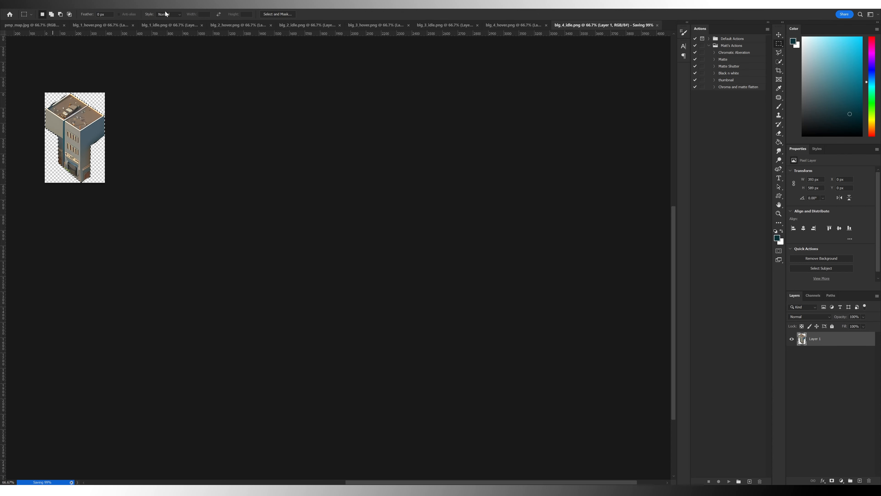
{"action": "left_click", "coordinate": [658, 25]}
Select the building's pixels in blg_4_hover.png, crop the image to them, then save and close it
{"action": "left_click", "coordinate": [805, 340], "text": "ctrl"}
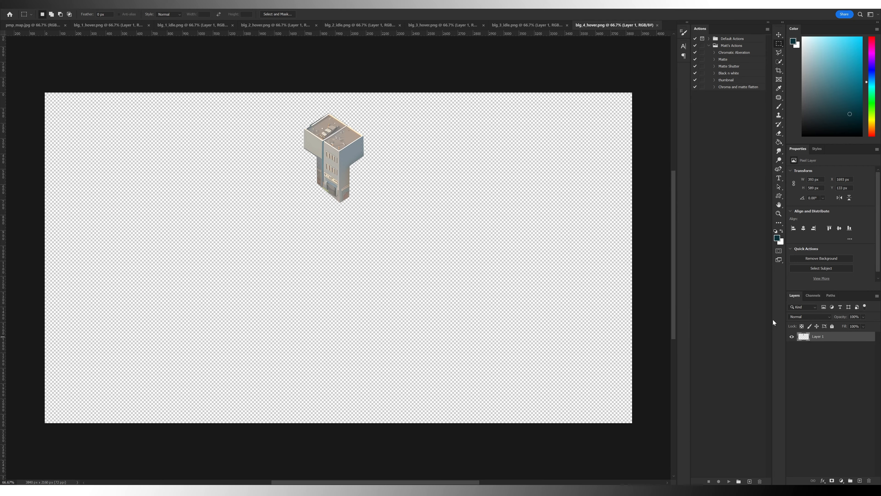
{"action": "left_click", "coordinate": [38, 5]}
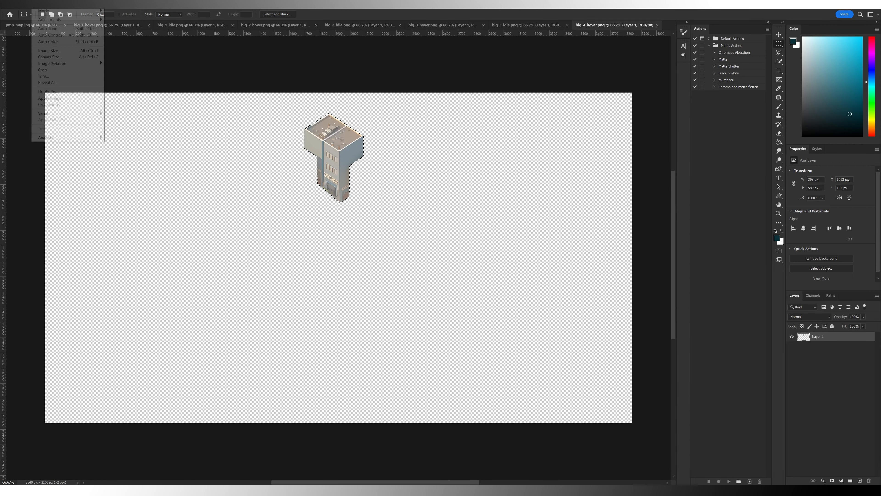
{"action": "left_click", "coordinate": [55, 69]}
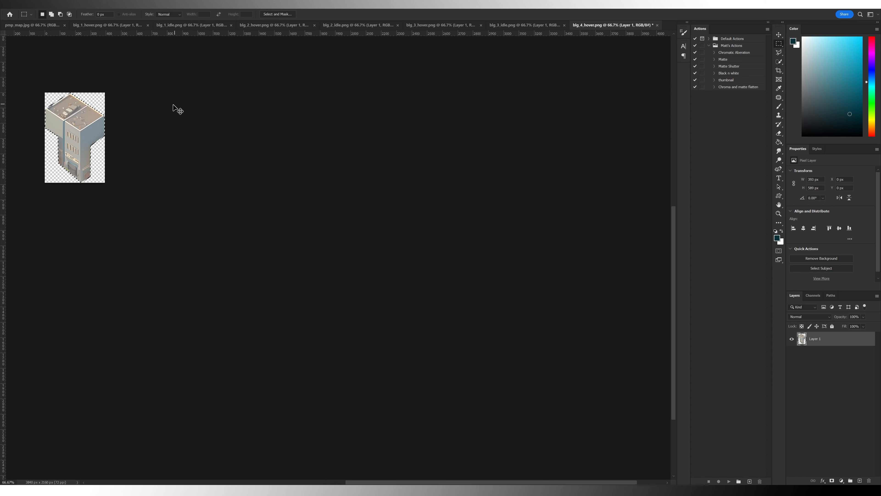
{"action": "key", "text": "ctrl+s"}
{"action": "left_click", "coordinate": [657, 25]}
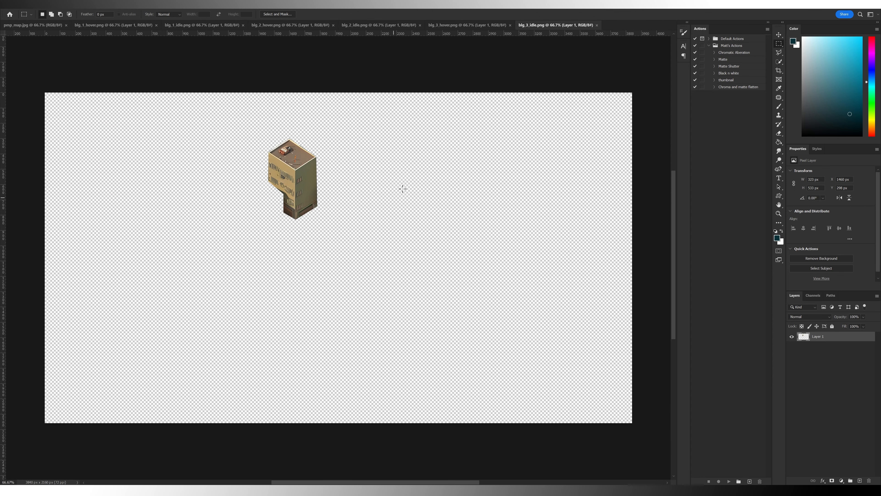
Select the building's pixels in blg_3_idle.png and add pos(1460,298) to the blg_3 image button in map_ui.rpy
{"action": "left_click", "coordinate": [803, 336], "text": "ctrl"}
{"action": "key", "text": "alt+Tab"}
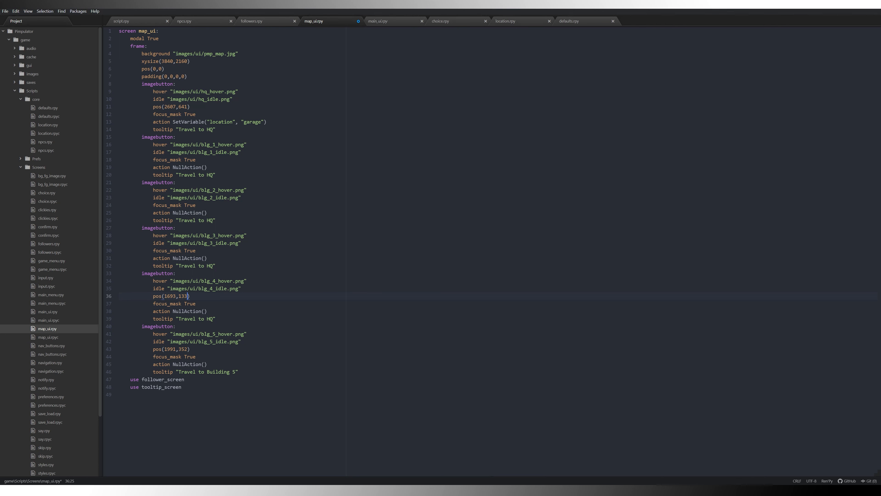
{"action": "left_click", "coordinate": [241, 243]}
{"action": "key", "text": "Return"}
{"action": "type", "text": "pos"}
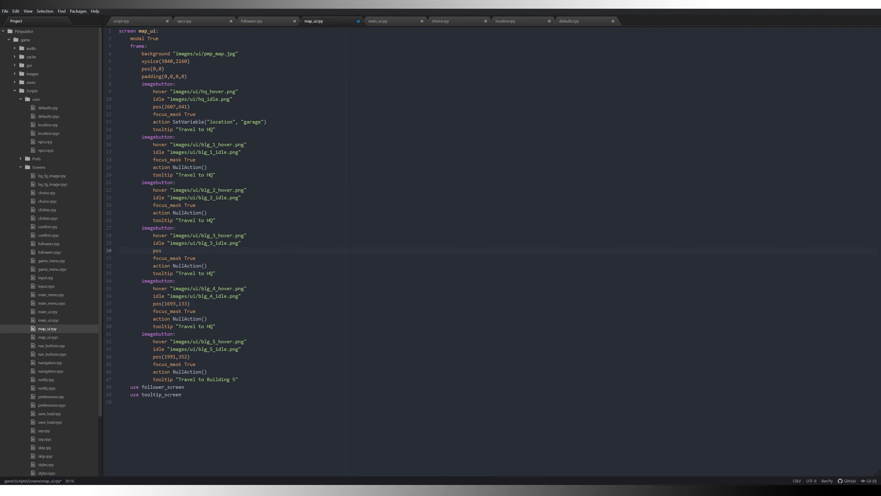
{"action": "type", "text": "(1460,298"}
Return to Photoshop, crop blg_3_idle.png to the selected building, then save and close the file
{"action": "key", "text": "alt+Tab"}
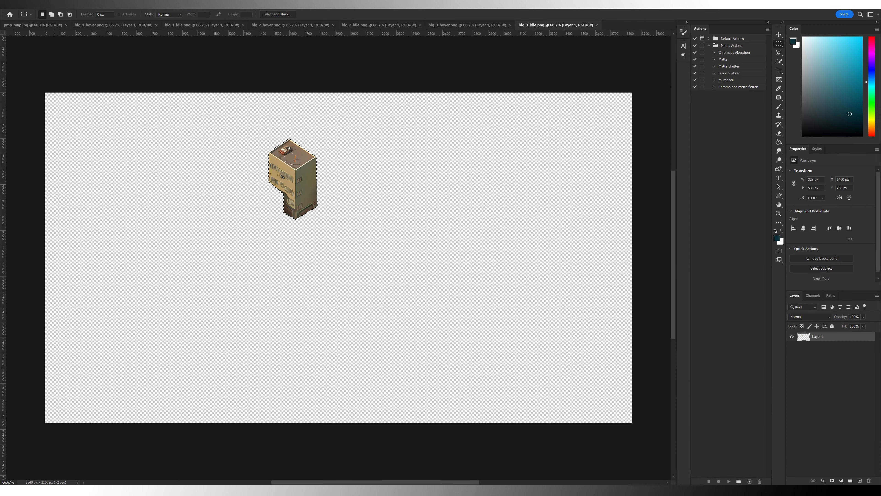
{"action": "left_click", "coordinate": [37, 4]}
{"action": "left_click", "coordinate": [42, 70]}
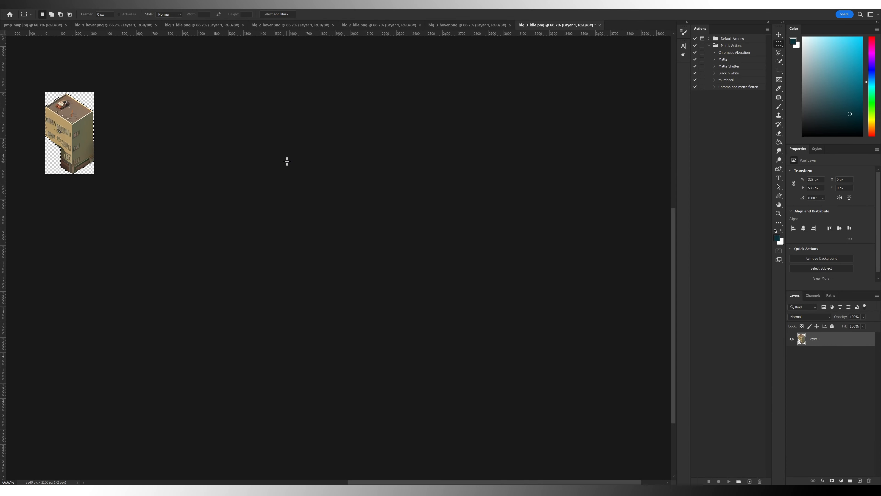
{"action": "left_click", "coordinate": [596, 25]}
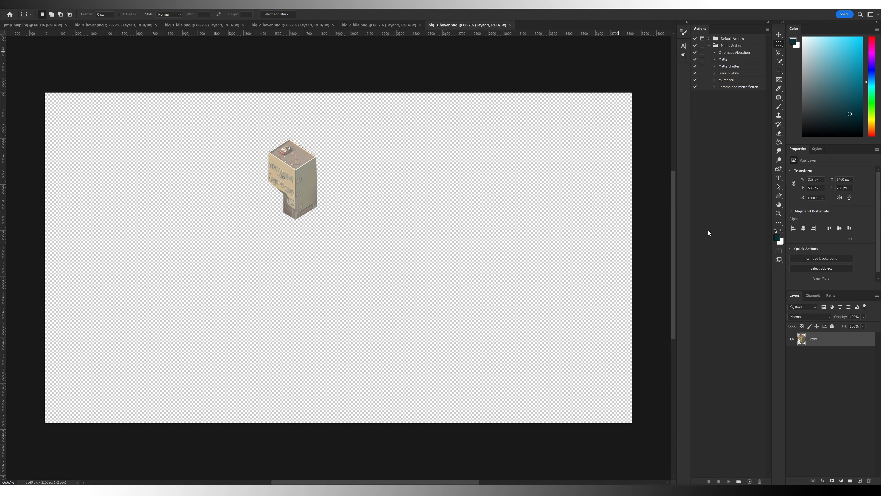
Select the building's pixels in blg_3_hover.png, crop the image to that selection, then save and close it
{"action": "left_click", "coordinate": [804, 336], "text": "ctrl"}
{"action": "left_click", "coordinate": [37, 4]}
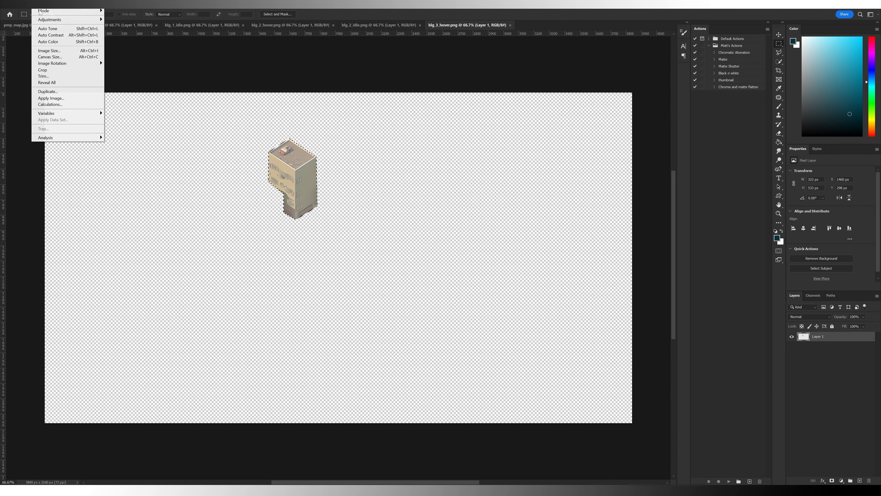
{"action": "left_click", "coordinate": [42, 70]}
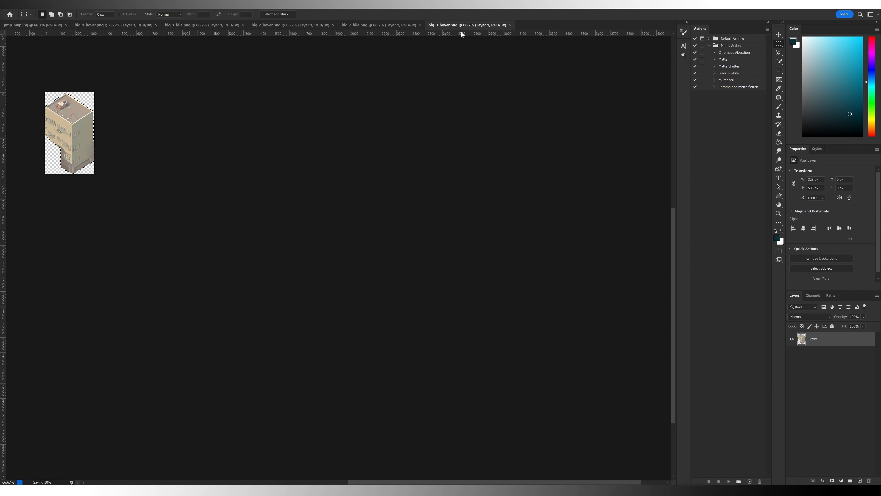
{"action": "left_click", "coordinate": [512, 25]}
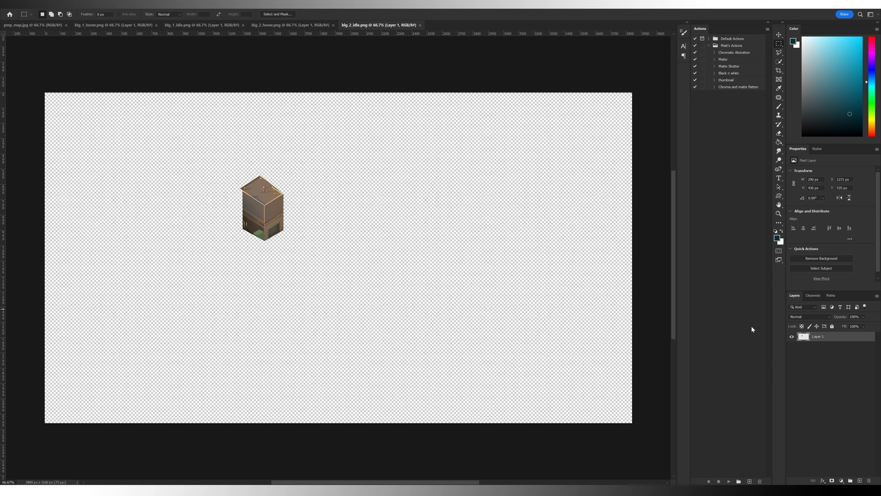
Select the building's pixels in blg_2_idle.png and add pos (1271,535) to the blg_2 image button in map_ui.rpy
{"action": "left_click", "coordinate": [803, 336], "text": "ctrl"}
{"action": "key", "text": "alt+Tab"}
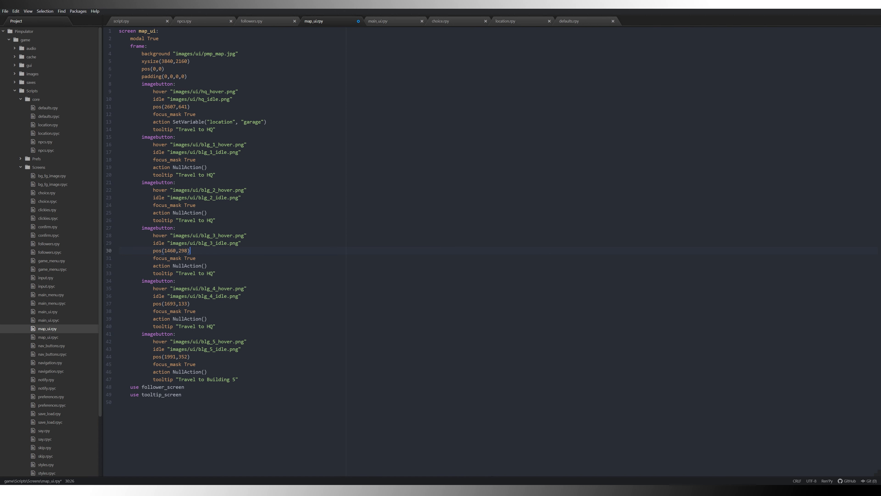
{"action": "key", "text": "Return"}
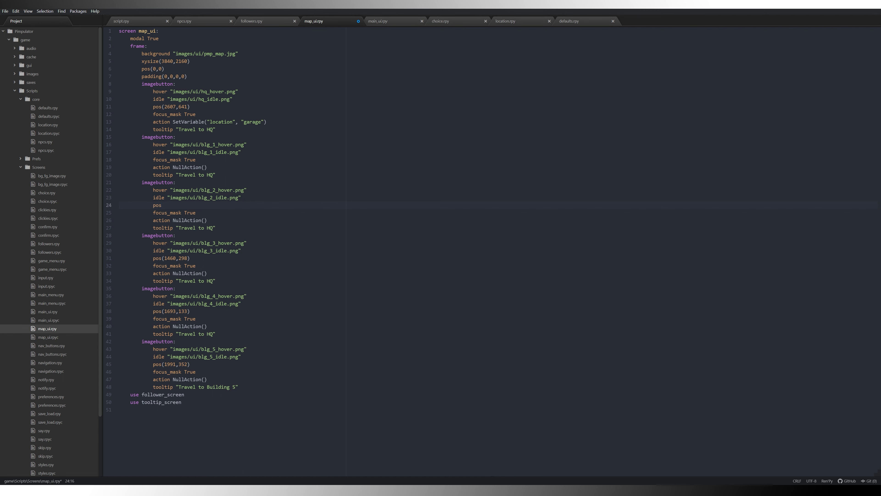
{"action": "type", "text": "pos (1271,535"}
In Photoshop, crop blg_2_idle.png to the selected building, then save and close the file
{"action": "key", "text": "alt+Tab"}
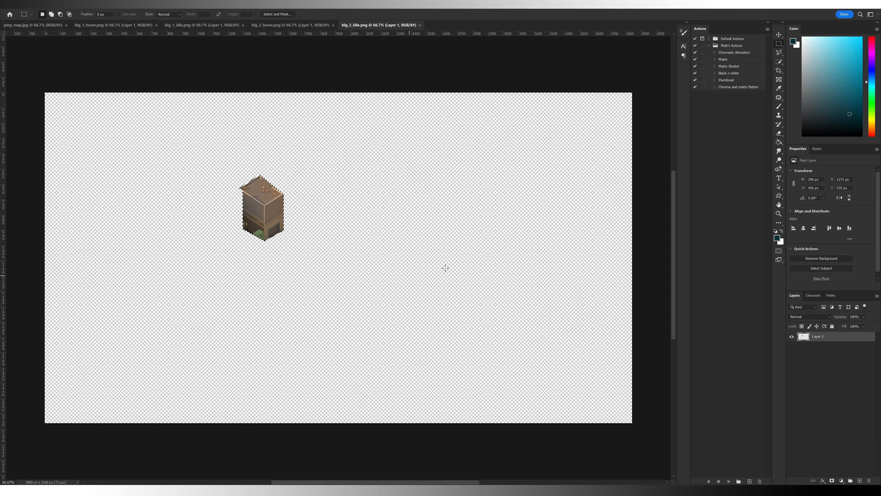
{"action": "left_click", "coordinate": [43, 5]}
{"action": "left_click", "coordinate": [56, 70]}
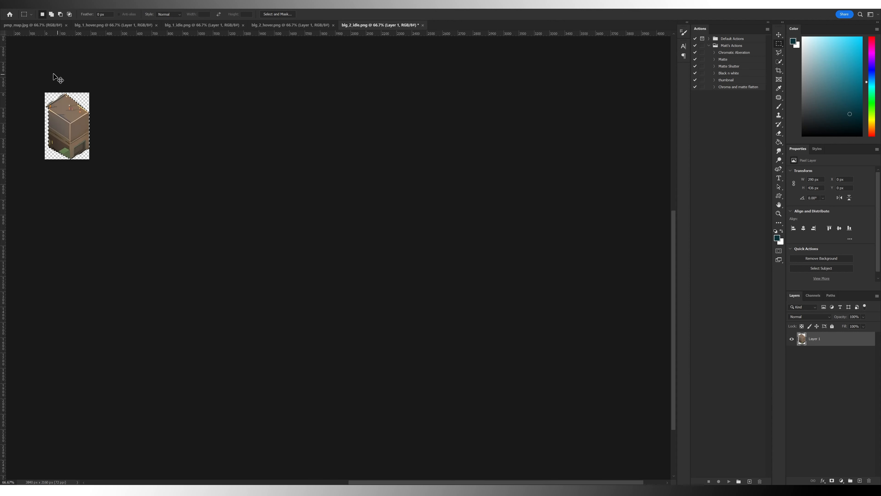
{"action": "key", "text": "ctrl+s"}
{"action": "left_click", "coordinate": [422, 25]}
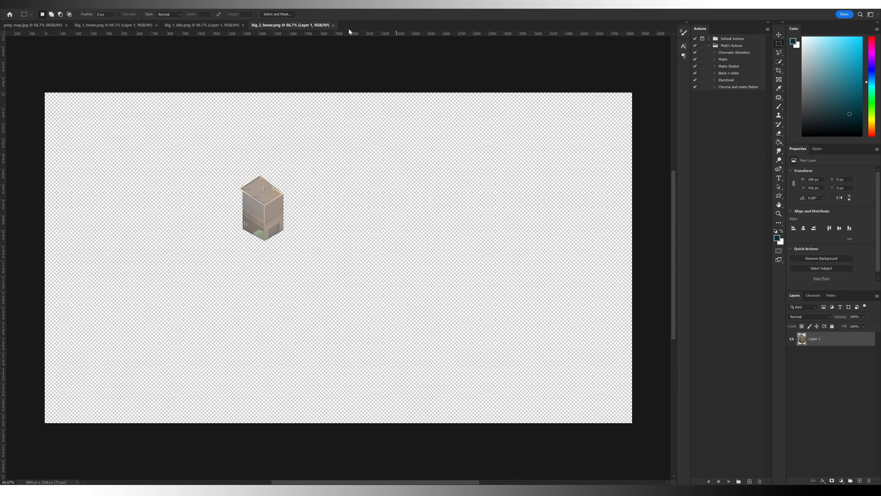
Select the building's pixels in blg_2_hover.png, crop the image to them, then save and close it
{"action": "left_click", "coordinate": [810, 339], "text": "ctrl"}
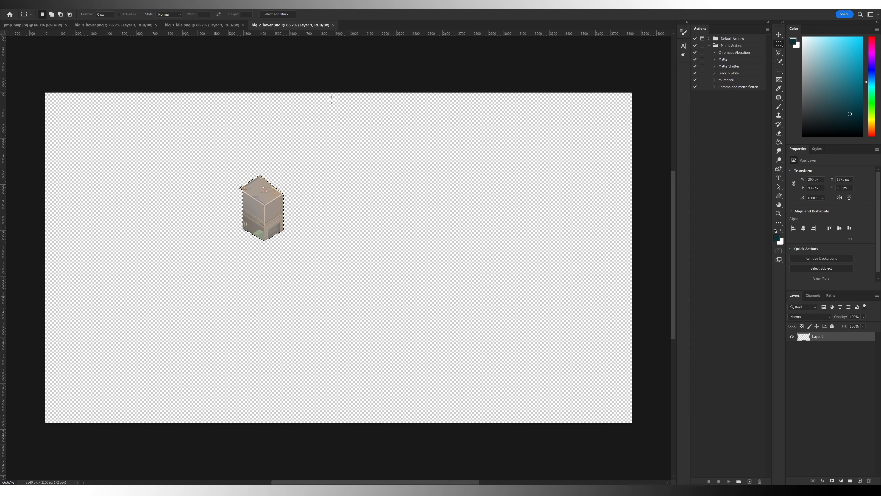
{"action": "left_click", "coordinate": [40, 9]}
{"action": "left_click", "coordinate": [63, 70]}
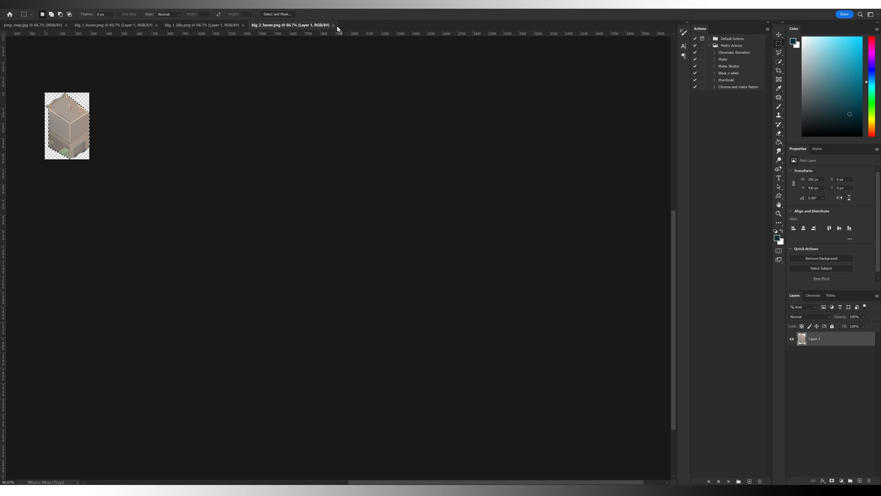
{"action": "left_click", "coordinate": [336, 25]}
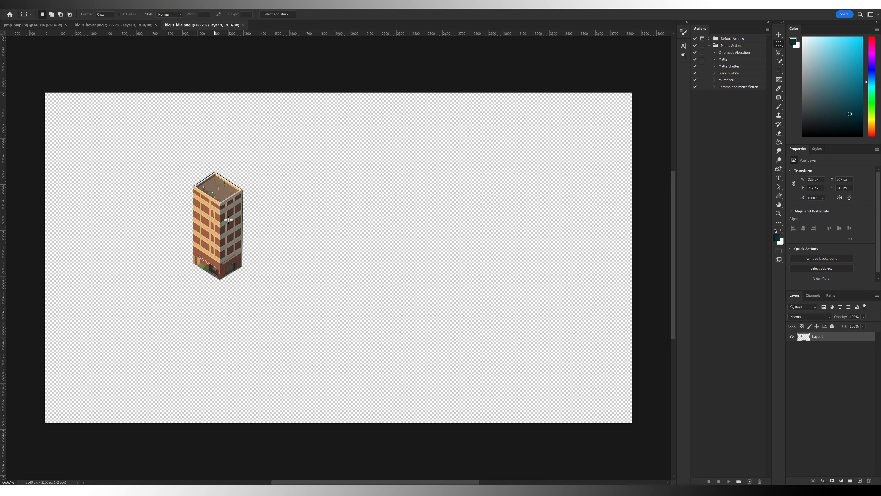
Select the building's pixels in blg_1_idle.png, add pos(967,515) to the blg_1 image button in map_ui.rpy and save the script
{"action": "left_click", "coordinate": [803, 335], "text": "ctrl"}
{"action": "left_click", "coordinate": [272, 490]}
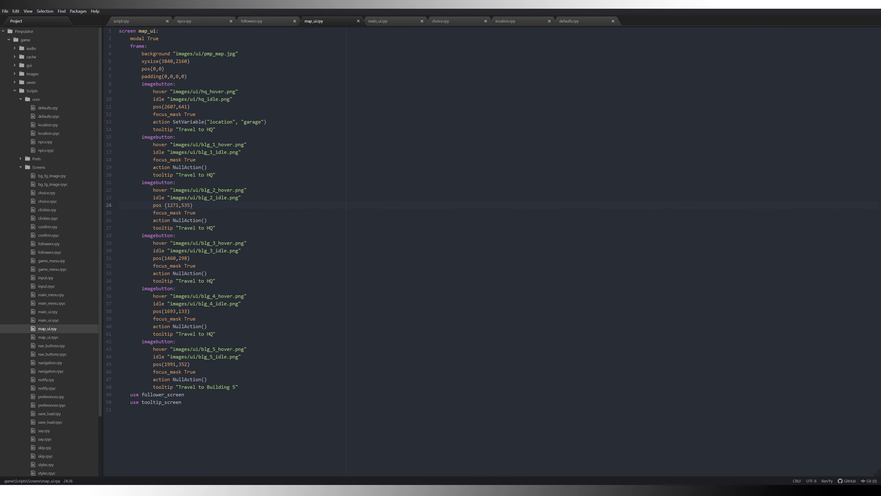
{"action": "key", "text": "Return"}
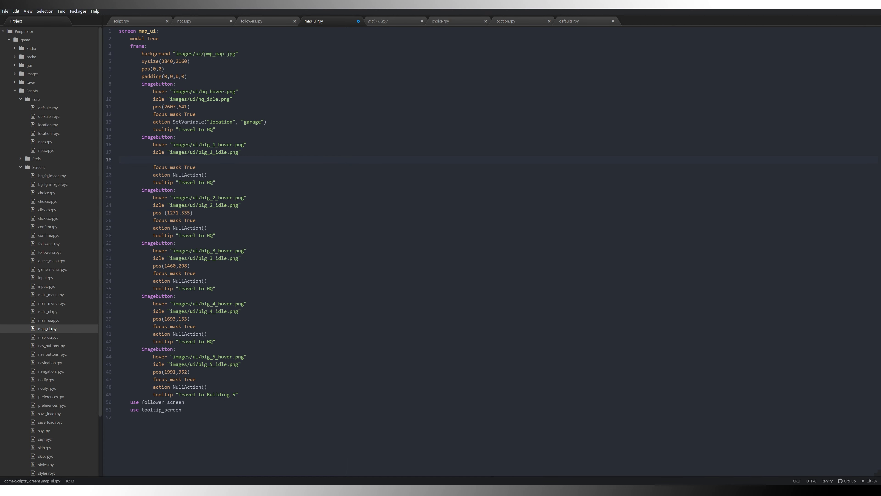
{"action": "type", "text": "pos(967,515"}
{"action": "key", "text": "ctrl+s"}
Switch to Photoshop, crop blg_1_idle.png to the selected building, then save and close the file
{"action": "key", "text": "alt+Tab"}
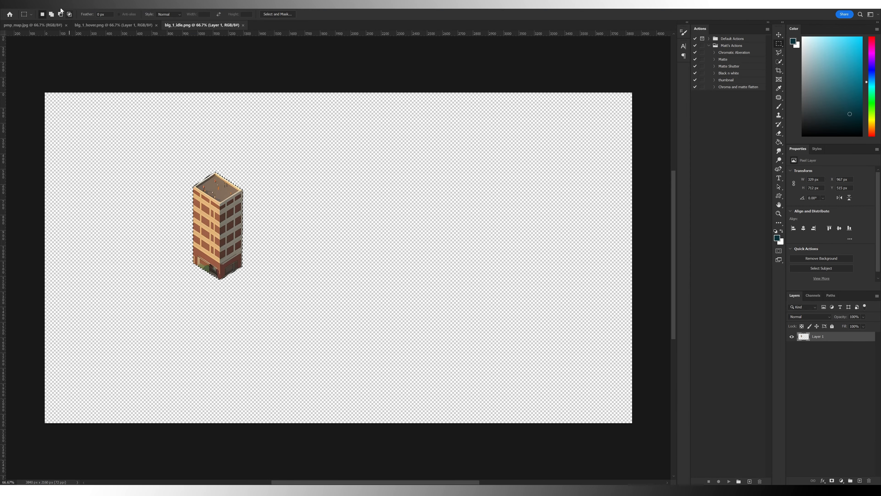
{"action": "left_click", "coordinate": [40, 4]}
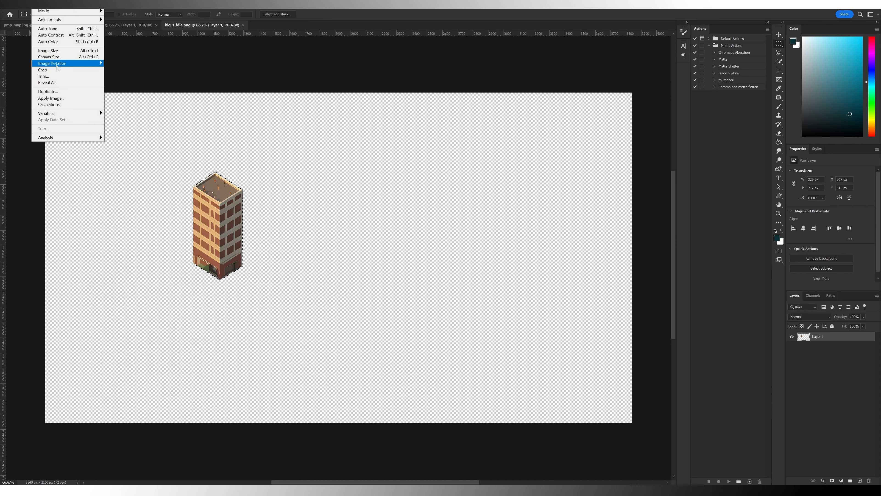
{"action": "left_click", "coordinate": [55, 71]}
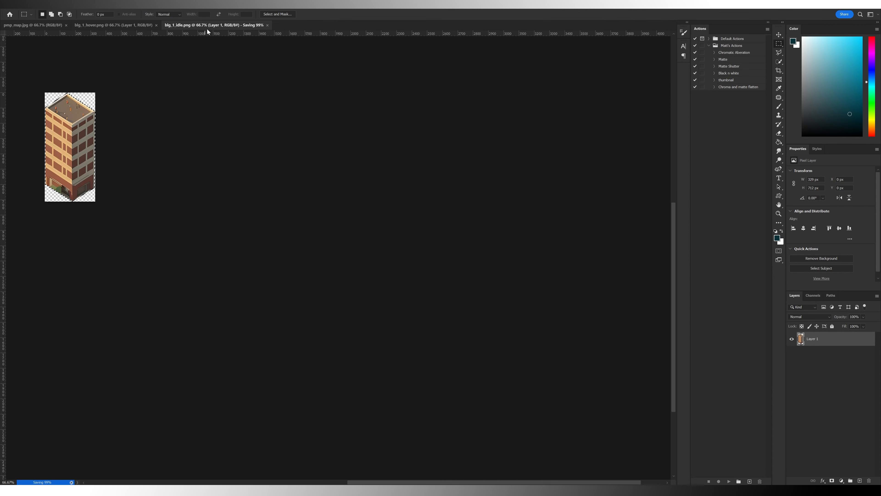
{"action": "left_click", "coordinate": [242, 25]}
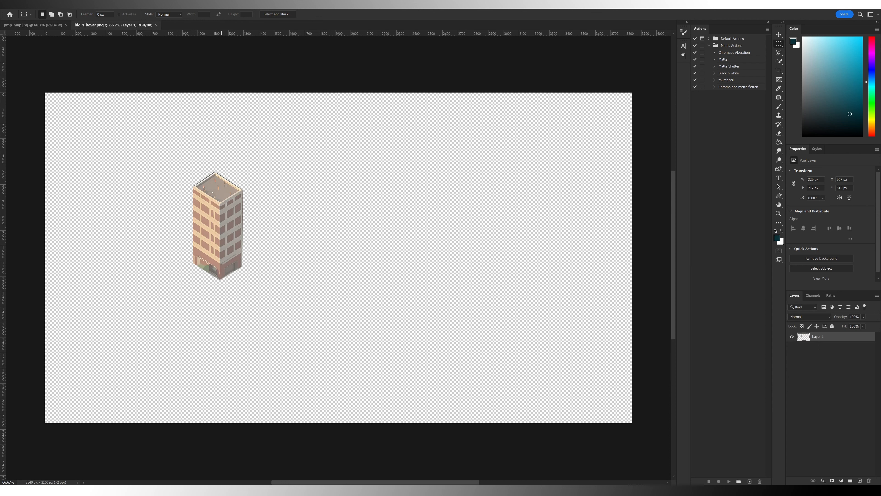
Select the building's pixels in blg_1_hover.png, crop the image to that selection, then save and close it
{"action": "left_click", "coordinate": [803, 337], "text": "ctrl"}
{"action": "left_click", "coordinate": [37, 5]}
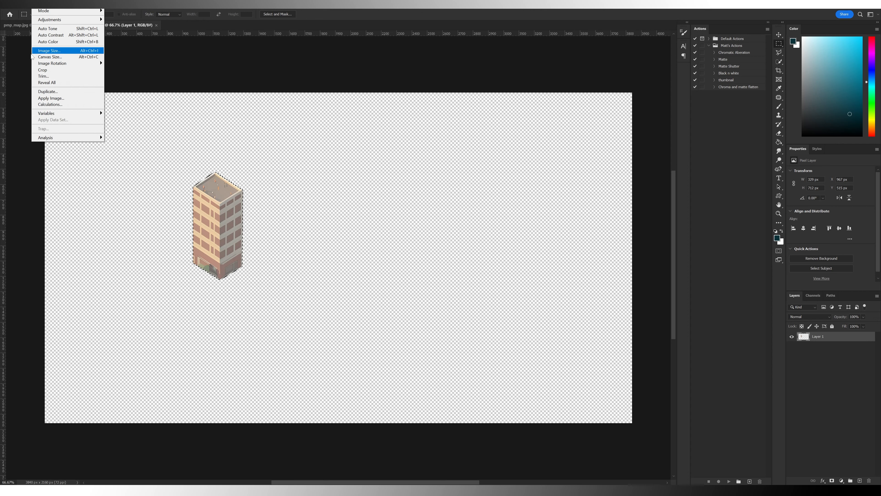
{"action": "left_click", "coordinate": [48, 70]}
{"action": "key", "text": "ctrl+s"}
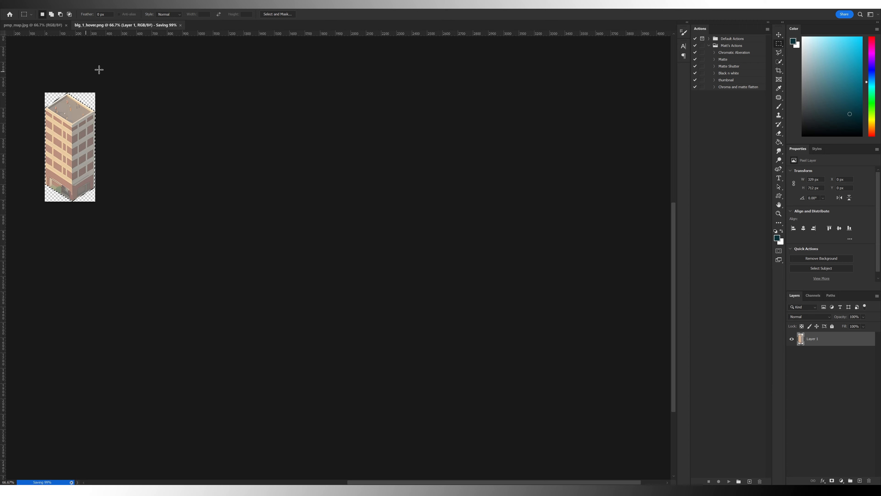
{"action": "left_click", "coordinate": [157, 26]}
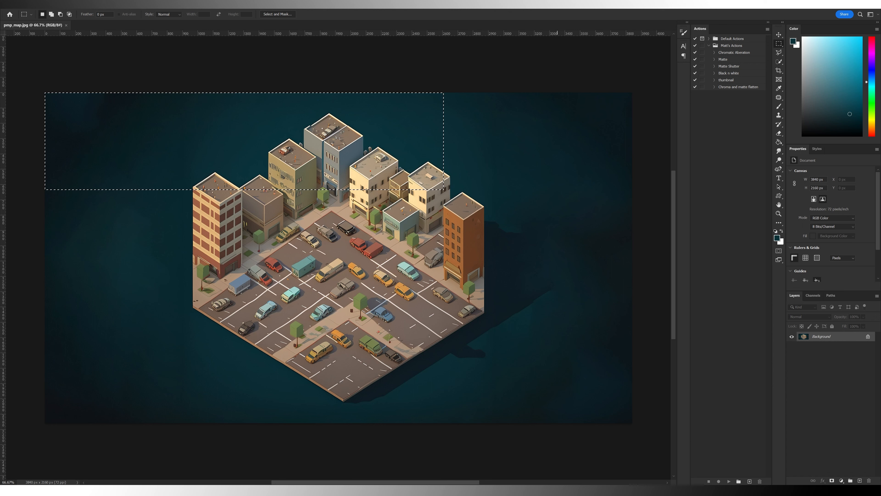
Open the city map in the running game, check the building buttons' placement and tooltips, and return to the code editor
{"action": "left_click", "coordinate": [447, 490]}
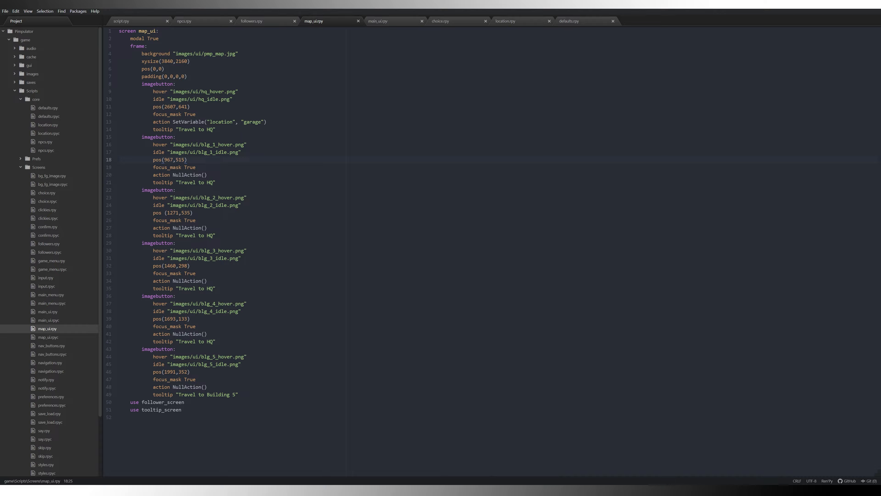
{"action": "left_click", "coordinate": [458, 490]}
{"action": "left_click", "coordinate": [743, 384]}
{"action": "left_click", "coordinate": [646, 295]}
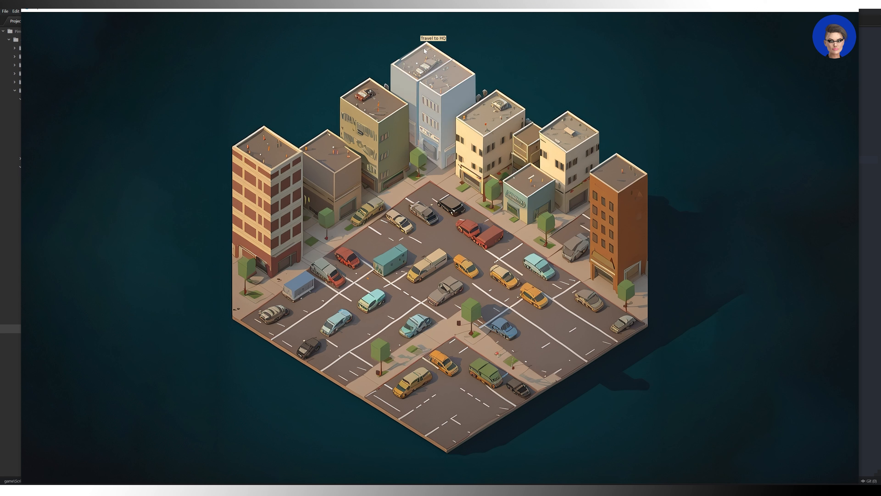
{"action": "key", "text": "alt+Tab"}
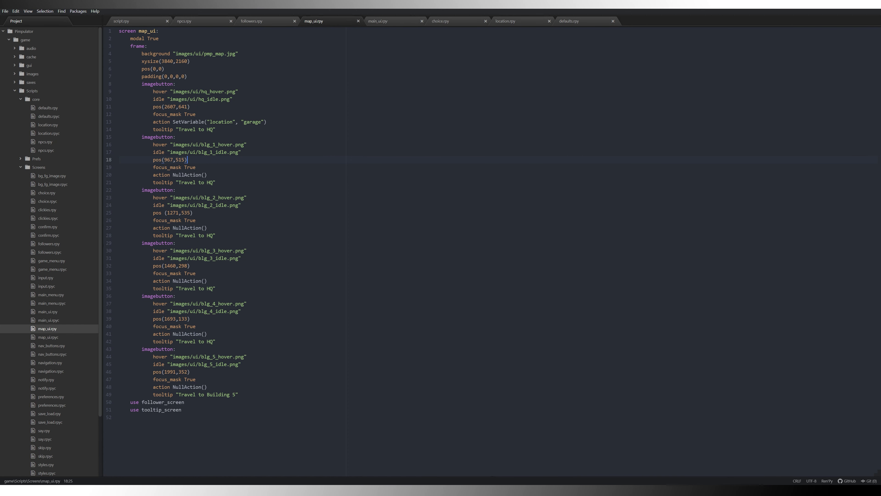
Change the tooltips of the blg_1 to blg_4 image buttons to "Travel to Building 1" through "Travel to Building 4" and save map_ui.rpy
{"action": "left_click_drag", "start_coordinate": [213, 342], "coordinate": [207, 341]}
{"action": "type", "text": "Building 4"}
{"action": "left_click_drag", "start_coordinate": [213, 288], "coordinate": [207, 288]}
{"action": "type", "text": "Building 3"}
{"action": "left_click_drag", "start_coordinate": [213, 236], "coordinate": [208, 236]}
{"action": "type", "text": "Building 2"}
{"action": "left_click_drag", "start_coordinate": [213, 183], "coordinate": [207, 182]}
{"action": "type", "text": "Building 1"}
{"action": "key", "text": "ctrl+s"}
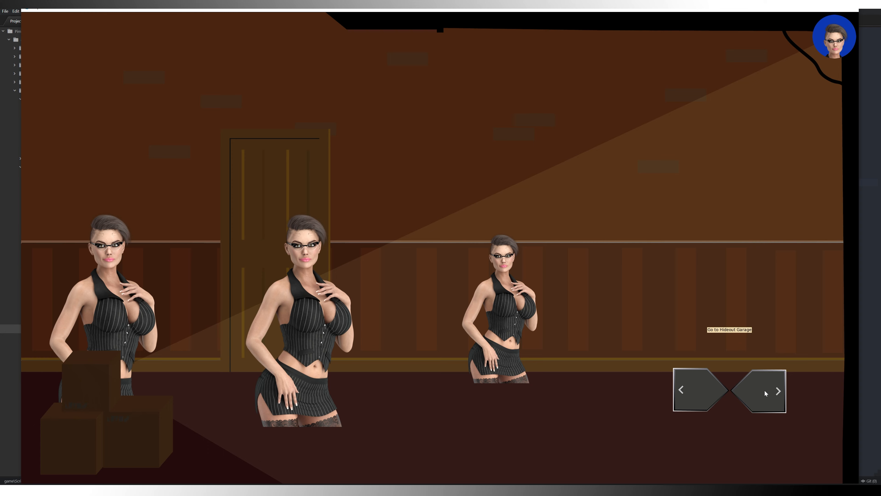
In the game, go to the hideout garage and open the city map to check the edited tooltips
{"action": "left_click", "coordinate": [764, 390]}
{"action": "left_click", "coordinate": [717, 331]}
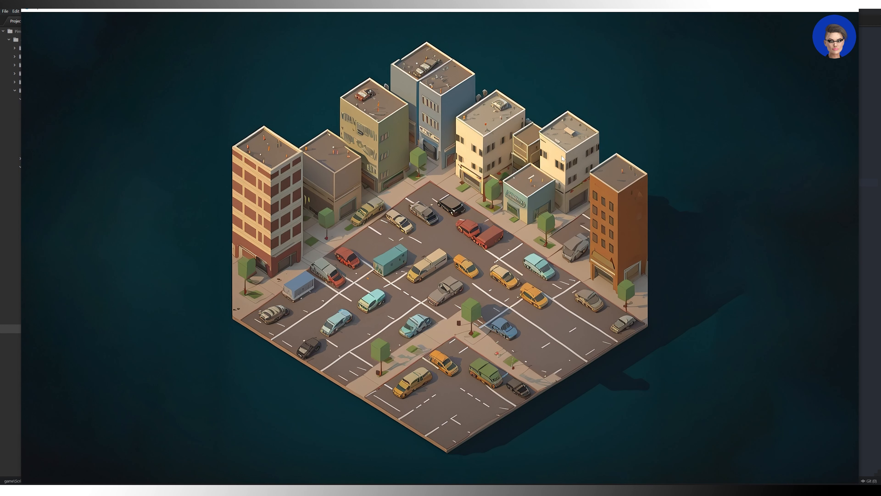